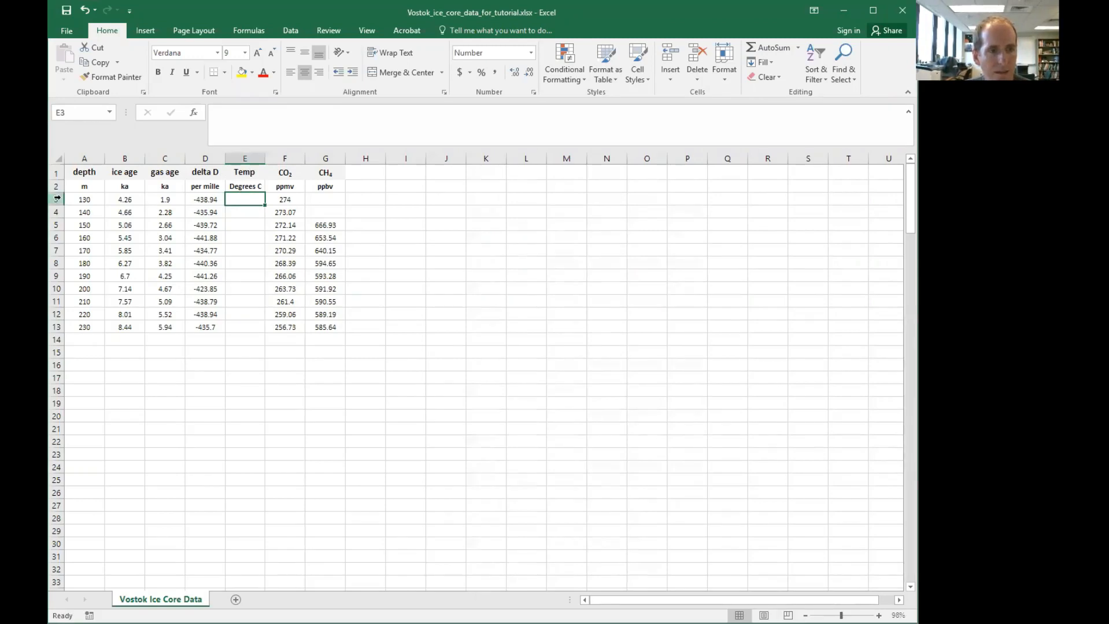
Enter the formula =-55.5+(D3+440)/6 in E3 to convert the delta D value into temperature
text(=)
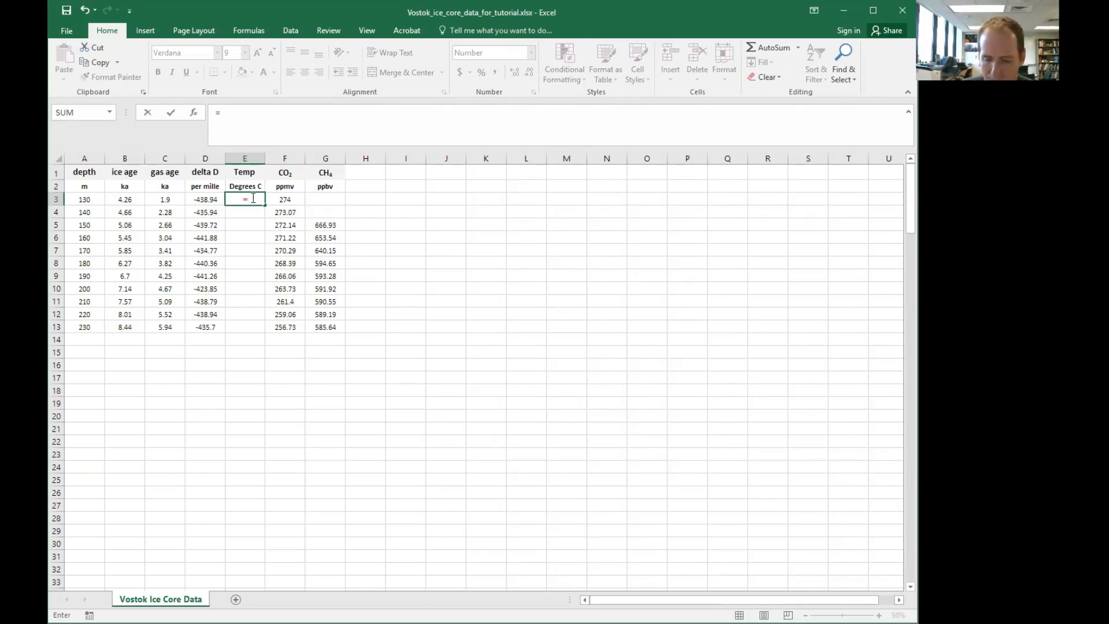
text(-)
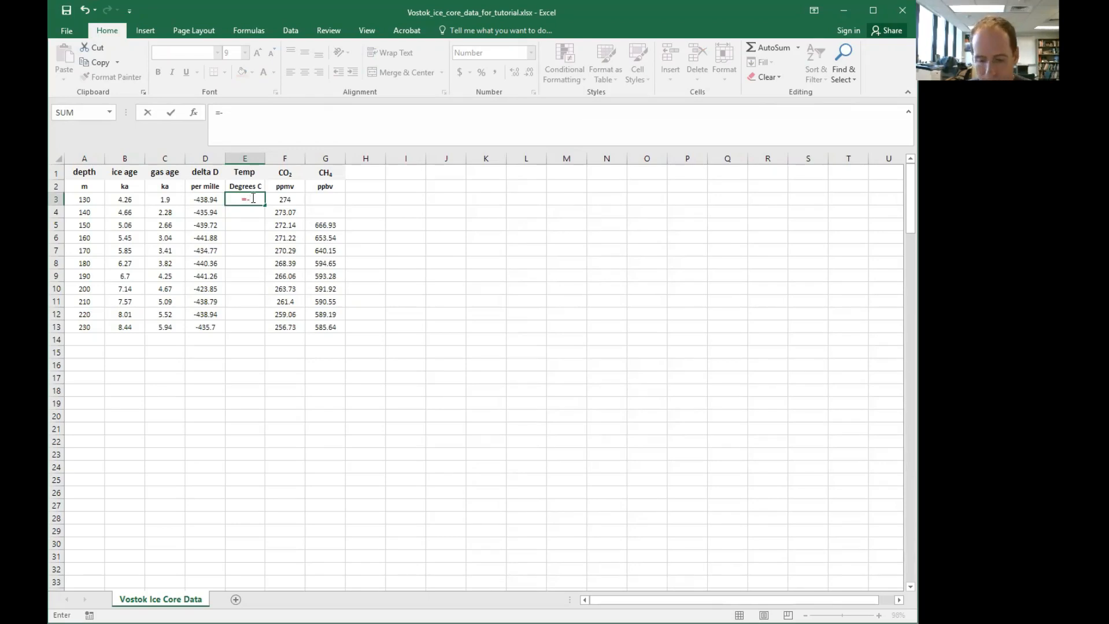
text(55)
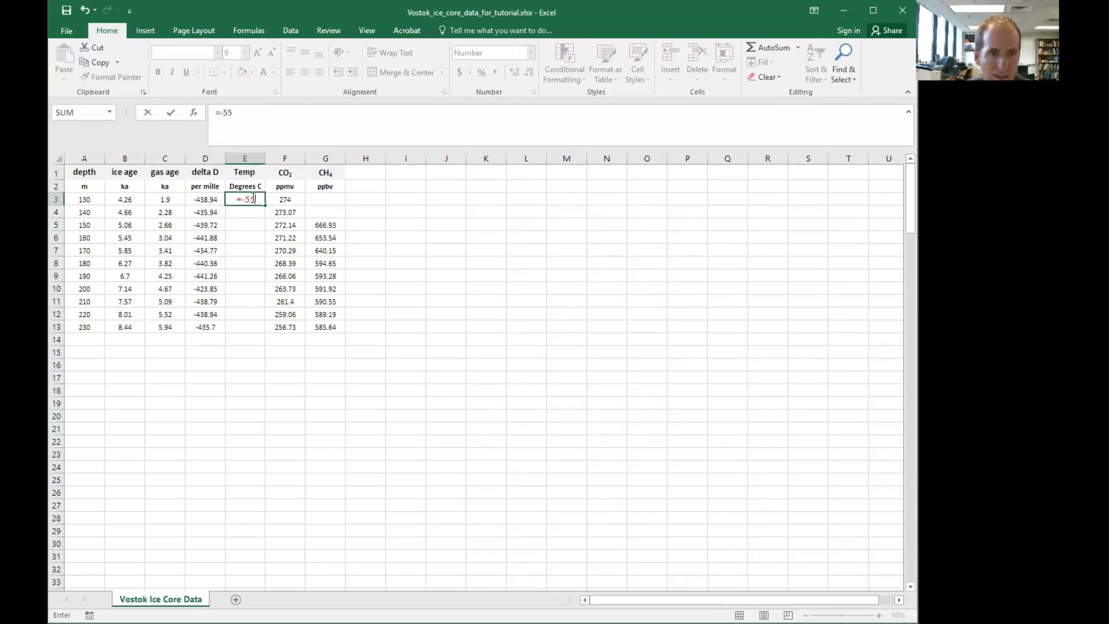
text(.5+()
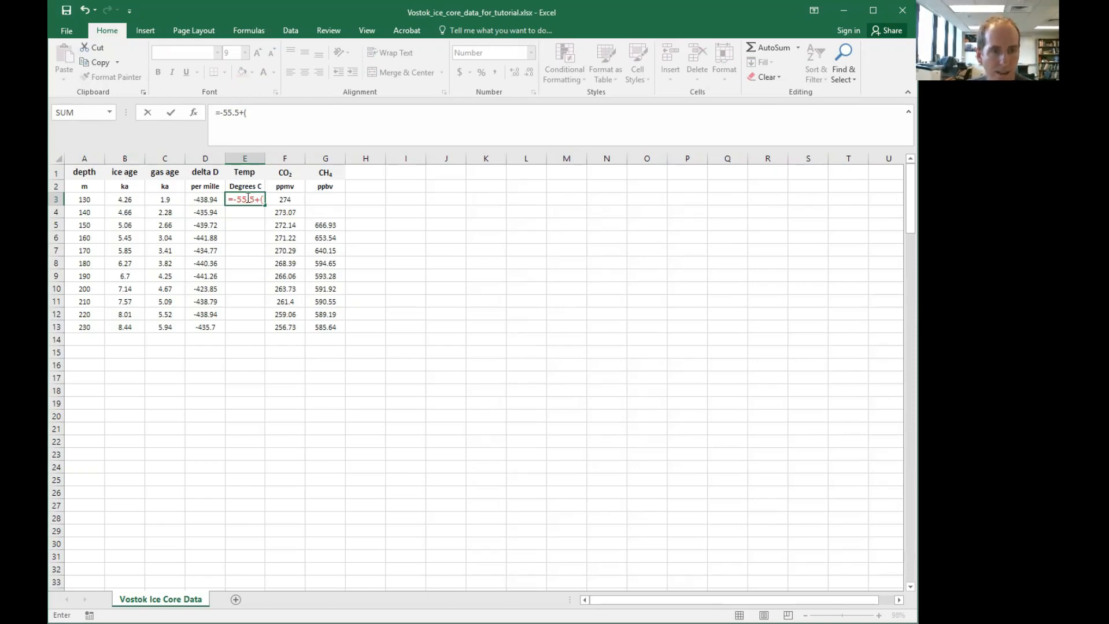
click(201, 198)
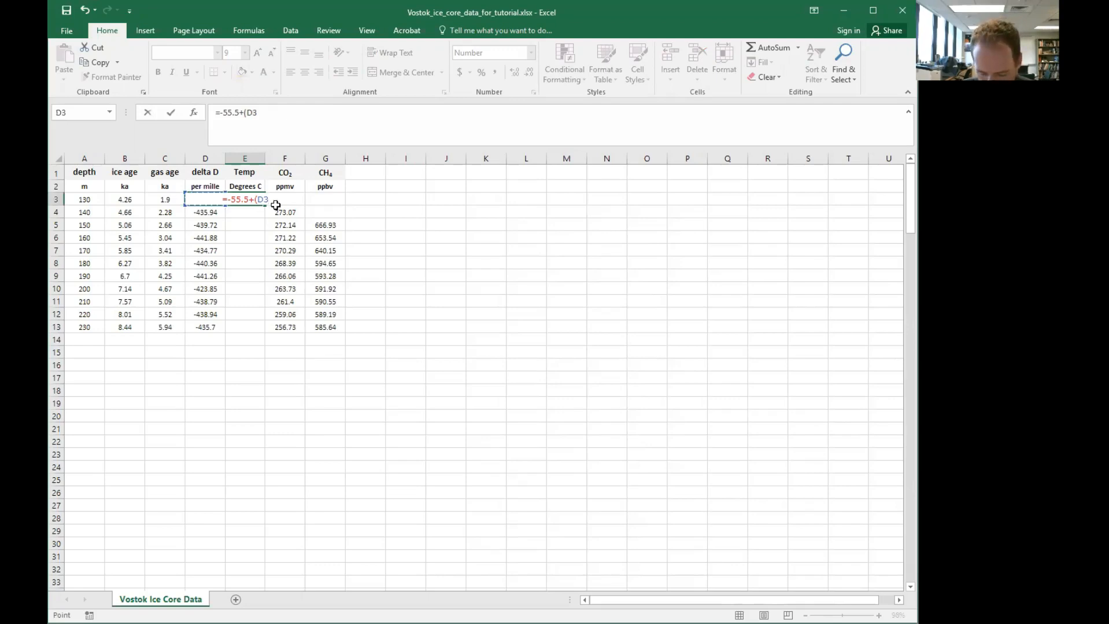
text(+)
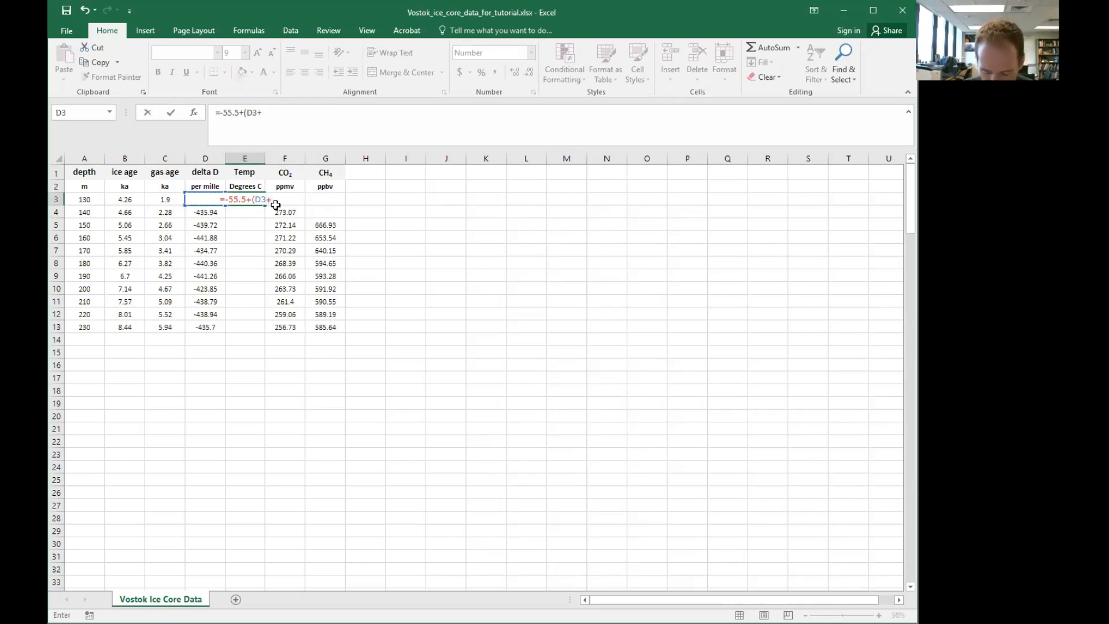
text(440))
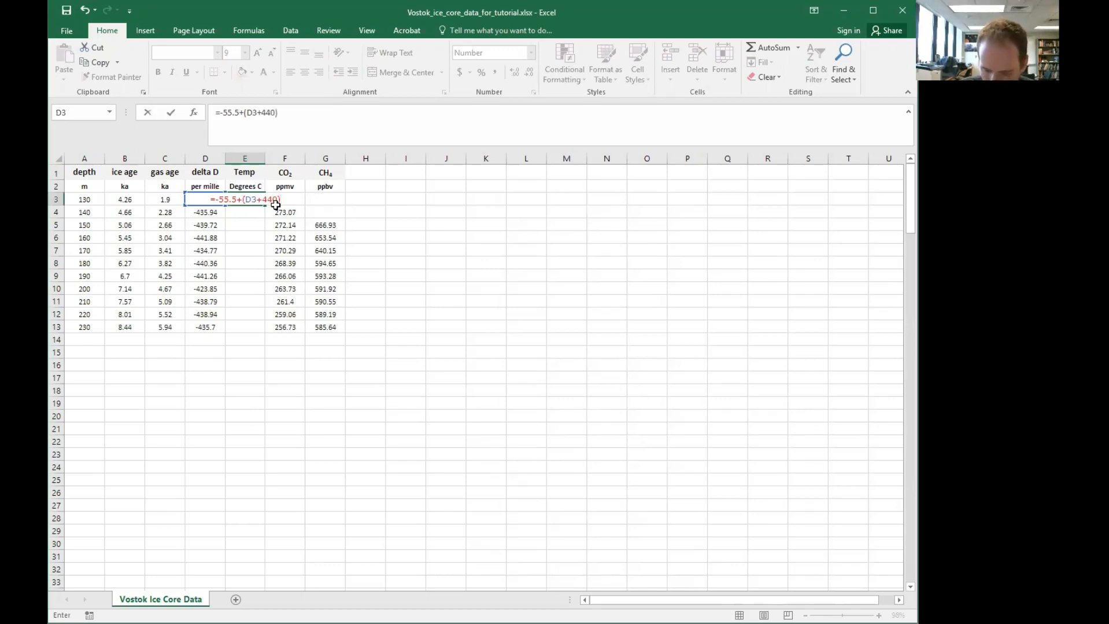
text(/6)
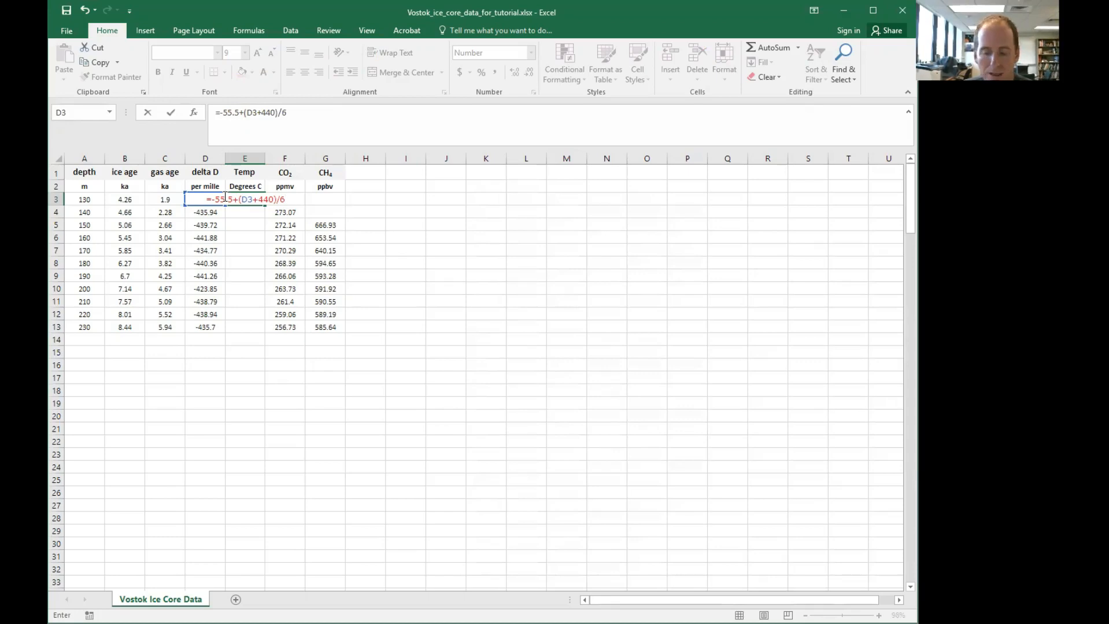
key(Return)
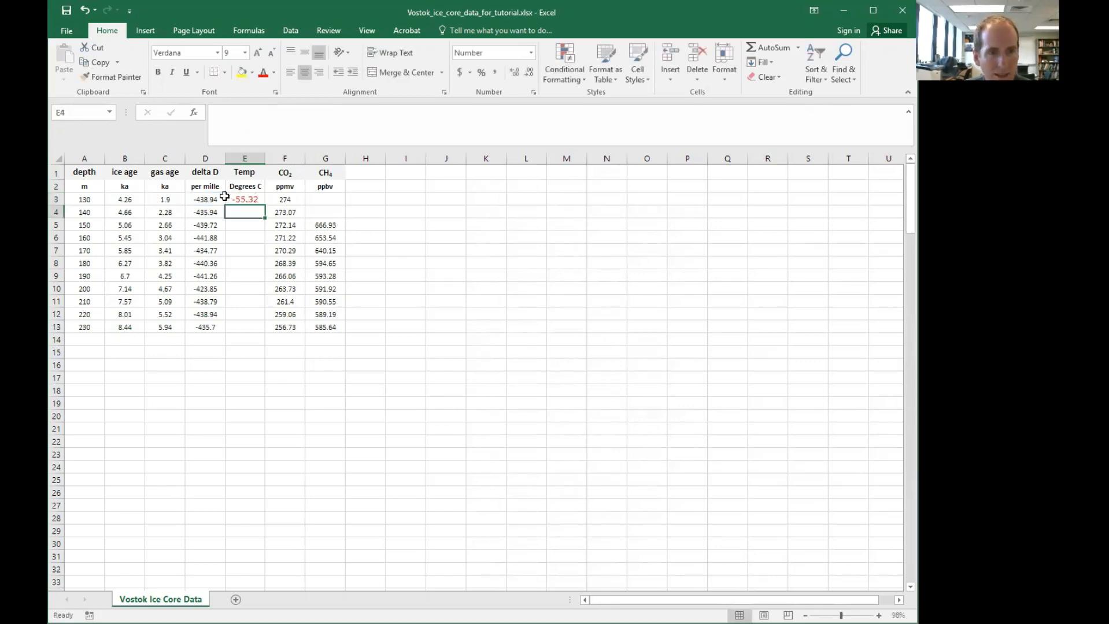
Copy the E3 temperature formula into cells E4 through E13
click(253, 199)
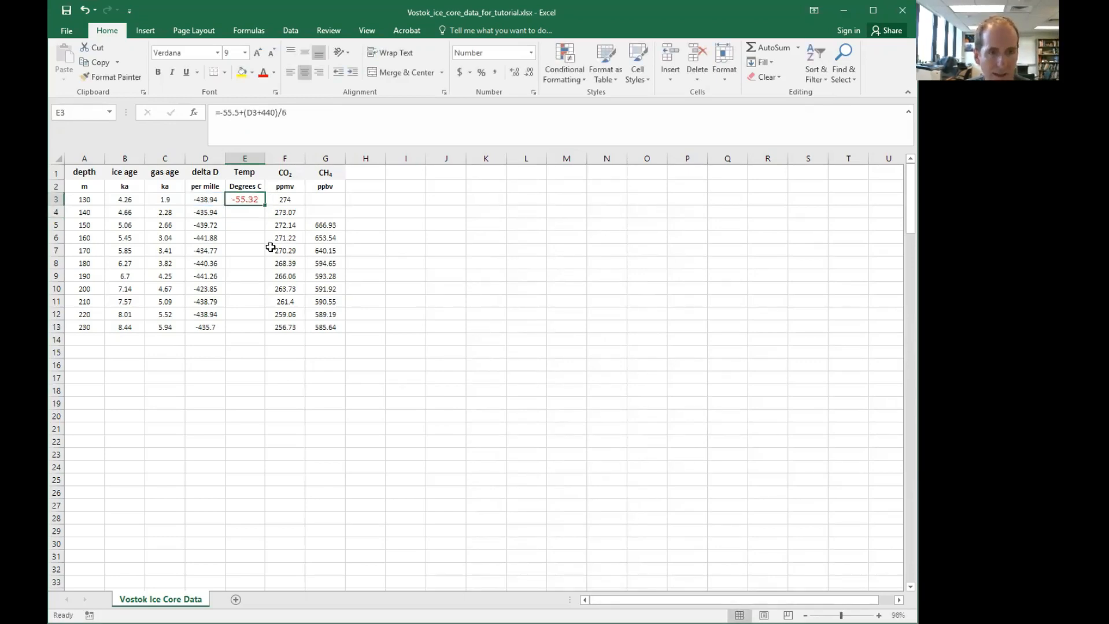
click(243, 236)
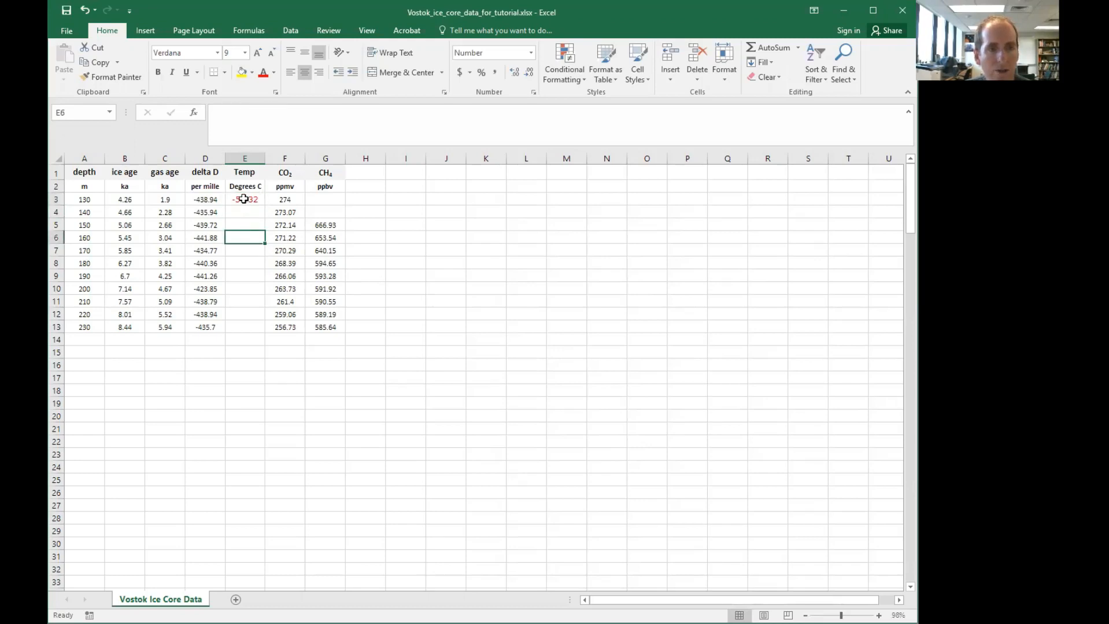
click(243, 199)
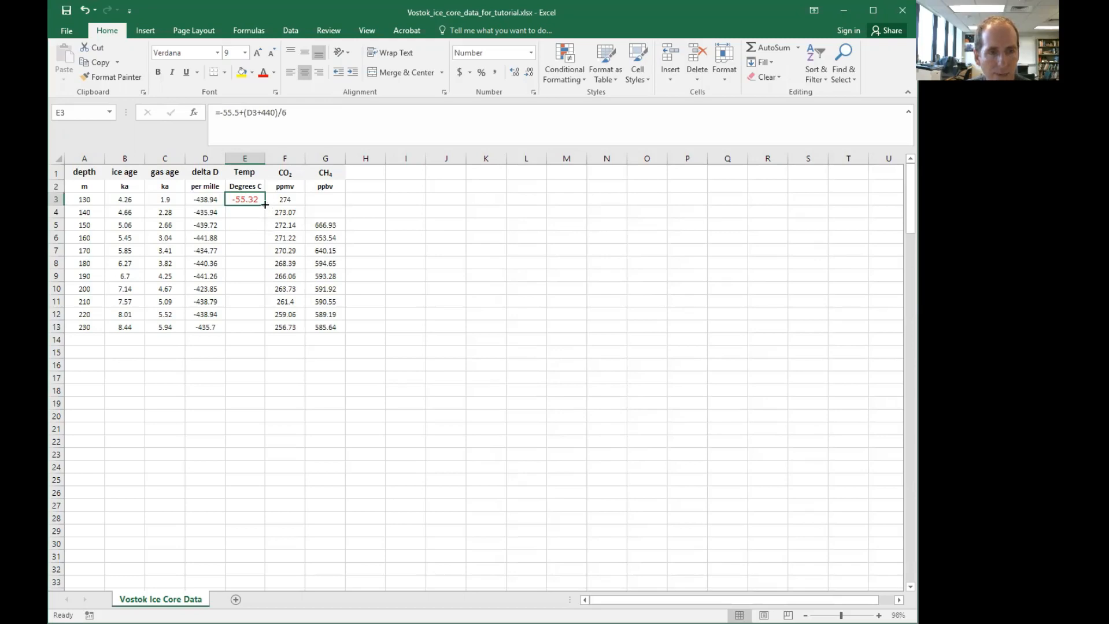
click(249, 215)
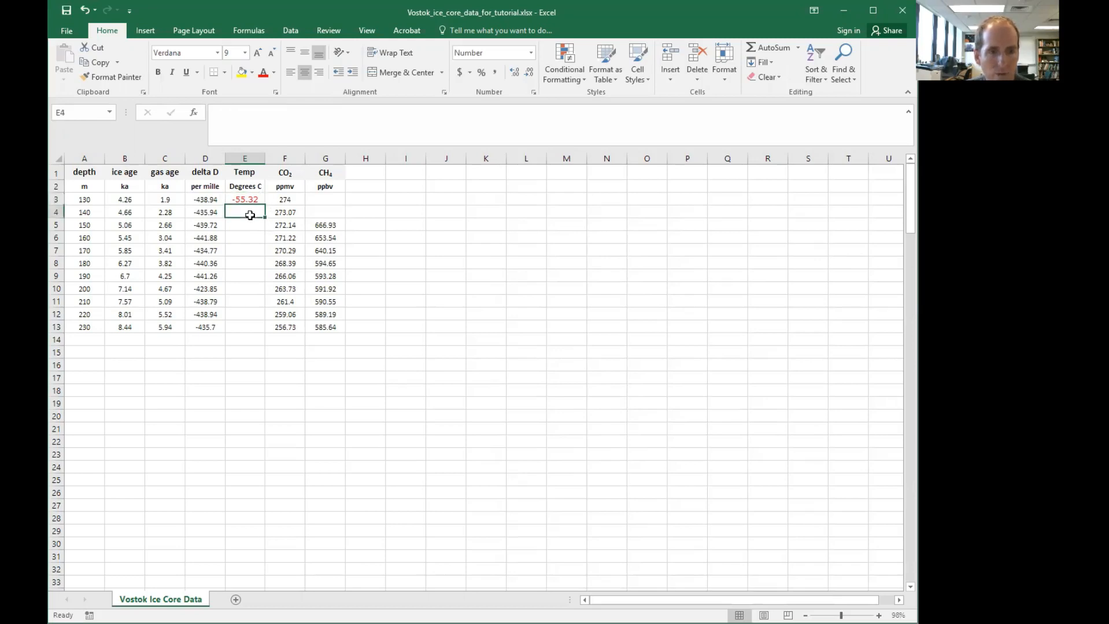
click(248, 199)
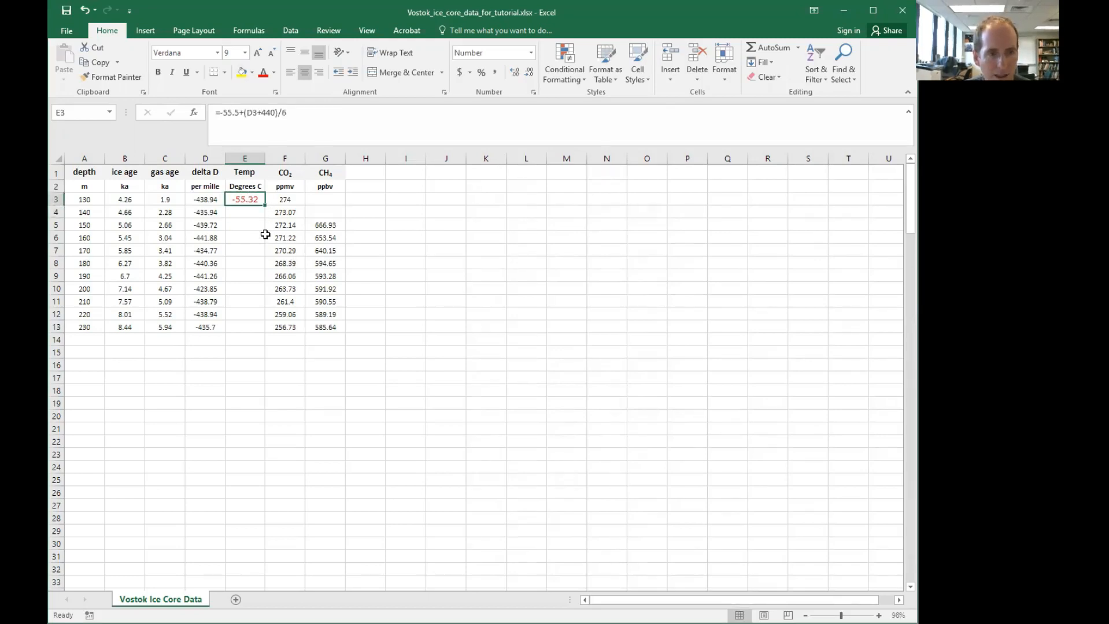
key(ctrl+c)
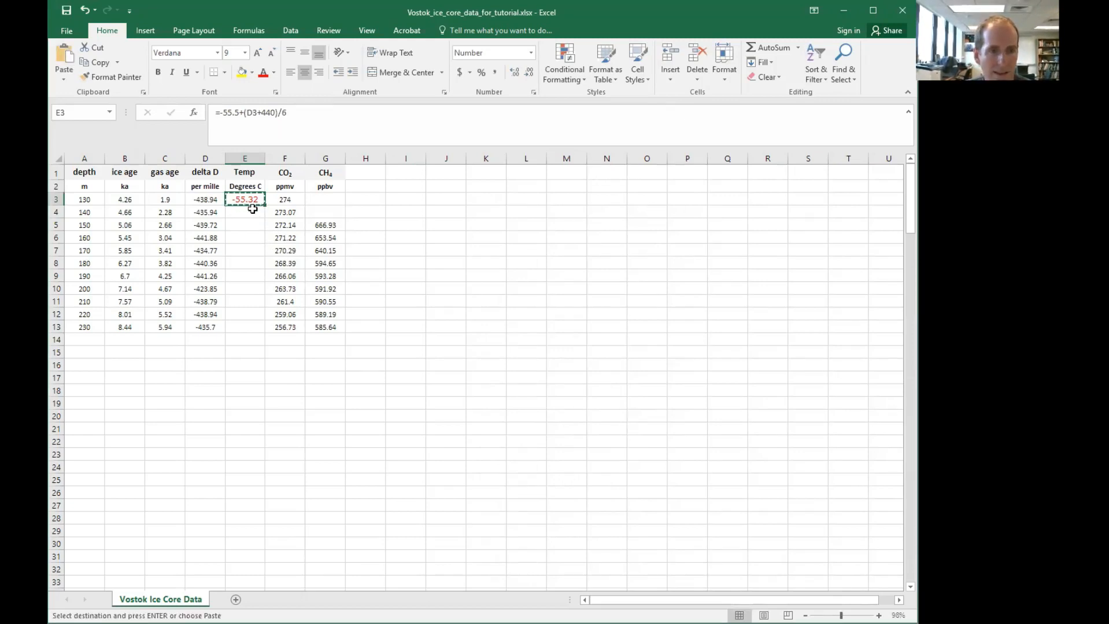
drag(253, 209, 251, 325)
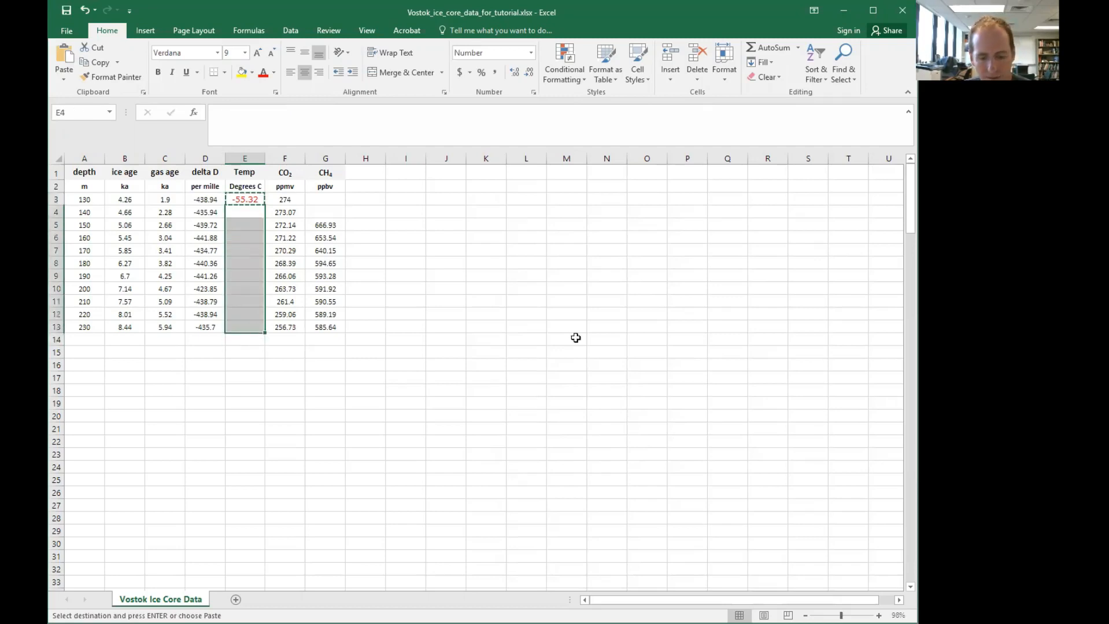
key(ctrl+v)
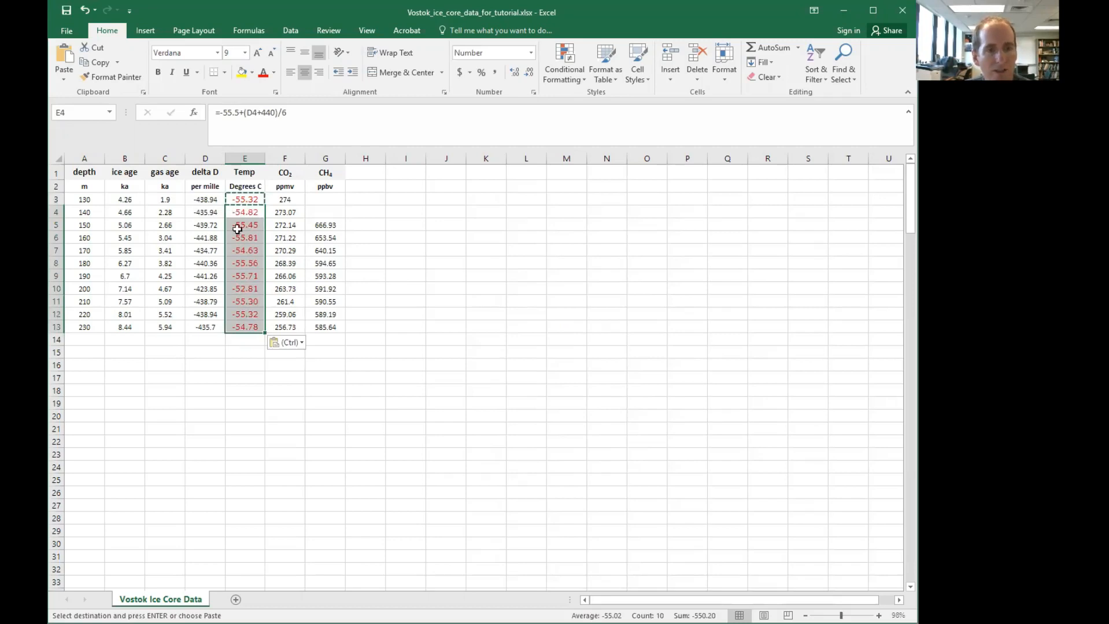
Inspect the copied formulas in the Temp column to check which delta D cells they reference
click(349, 260)
click(258, 200)
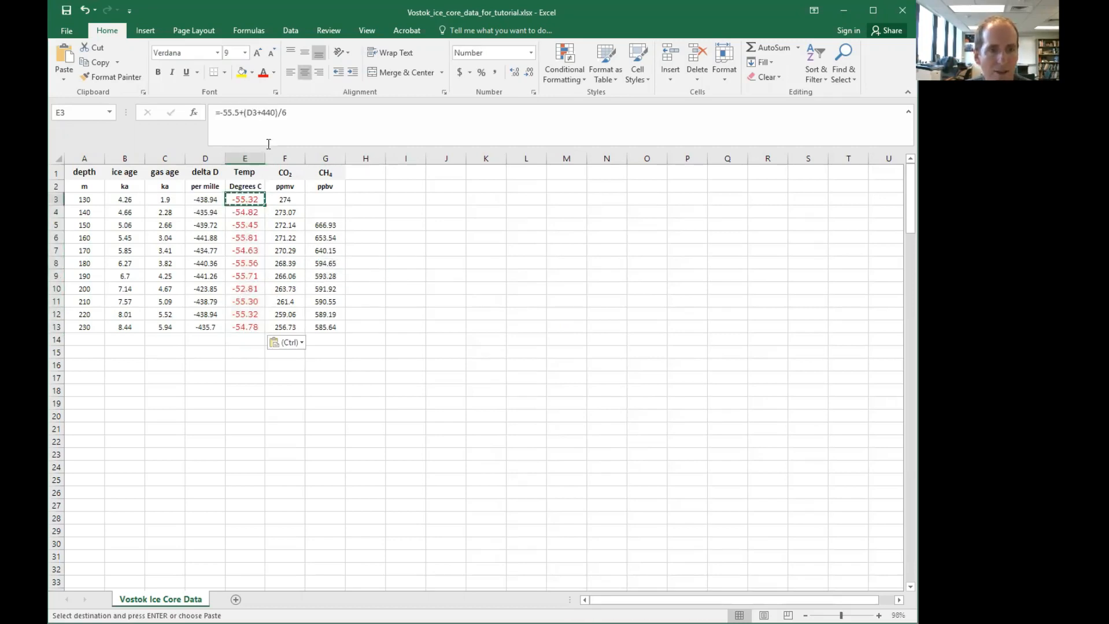
double_click(250, 113)
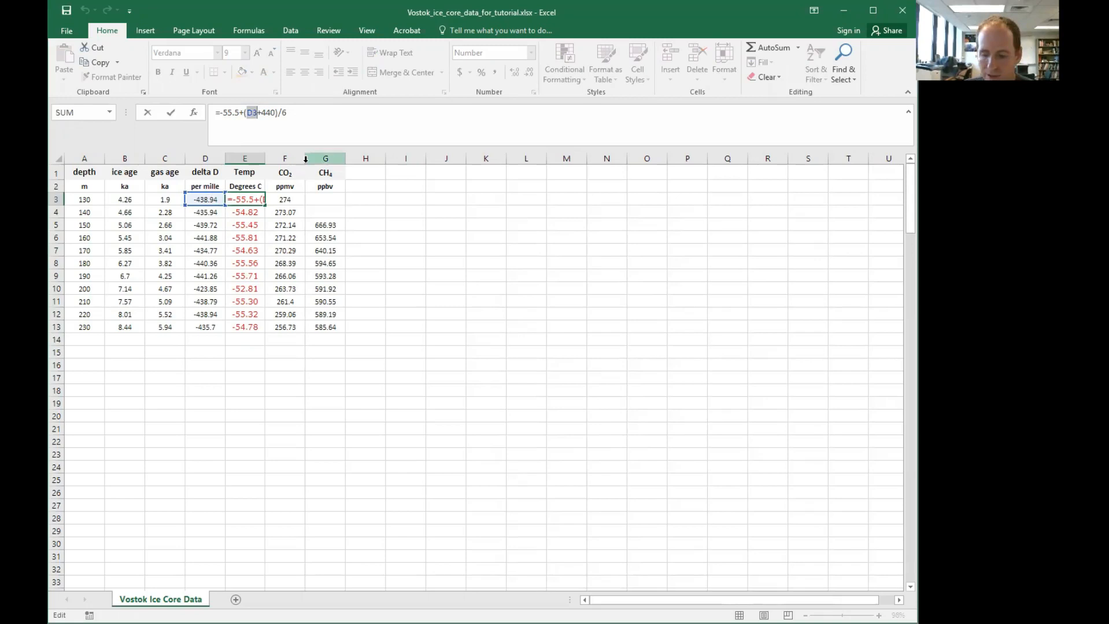
key(Return)
click(251, 250)
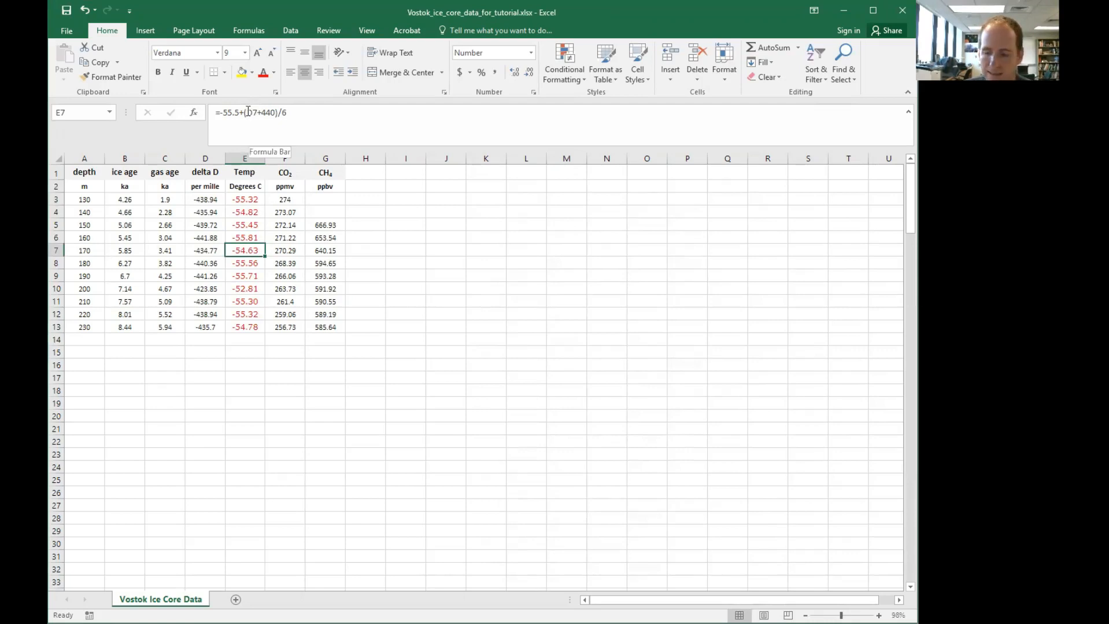
key(Down)
key(Down)
key(Up)
key(Up)
key(Up)
key(Up)
key(Down)
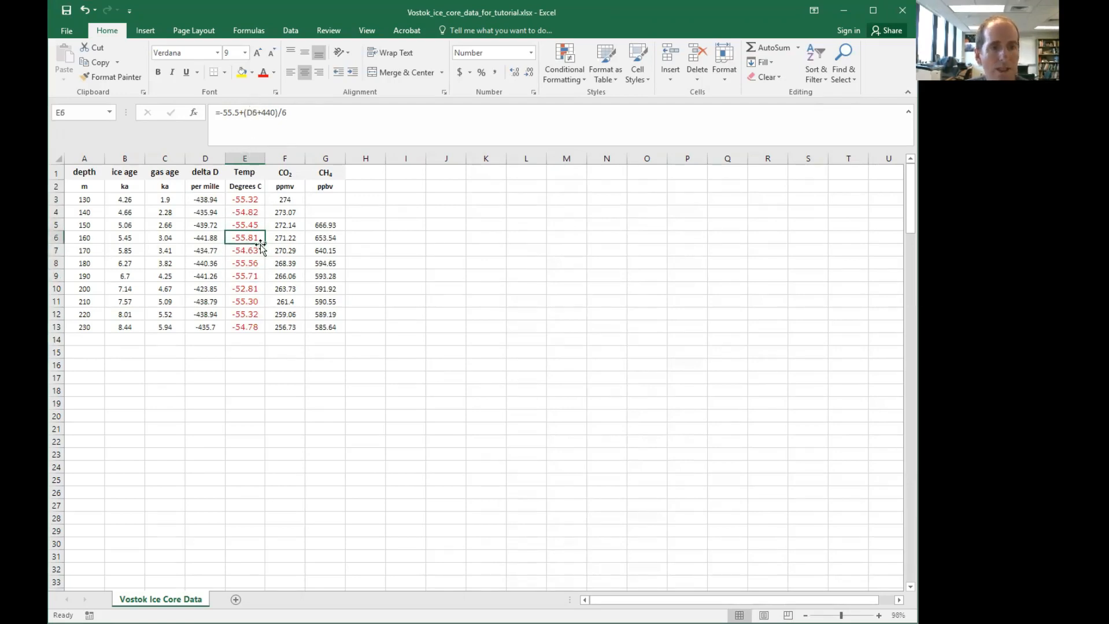
Undo the pasted temperature formulas so only the E3 formula remains
click(253, 200)
key(ctrl+z)
click(339, 276)
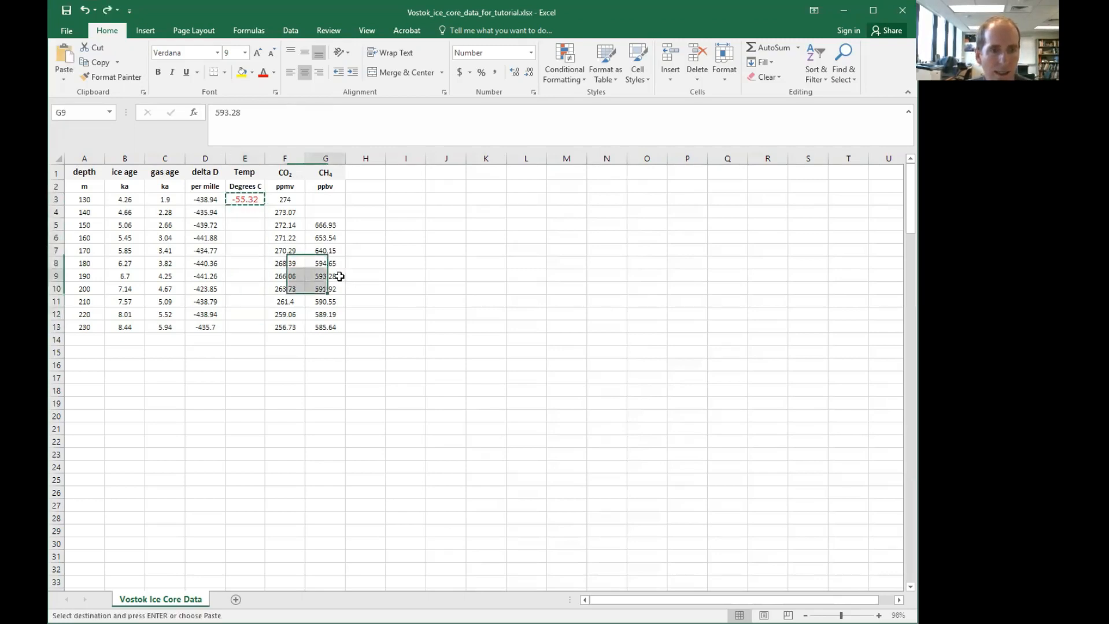
key(ctrl+z)
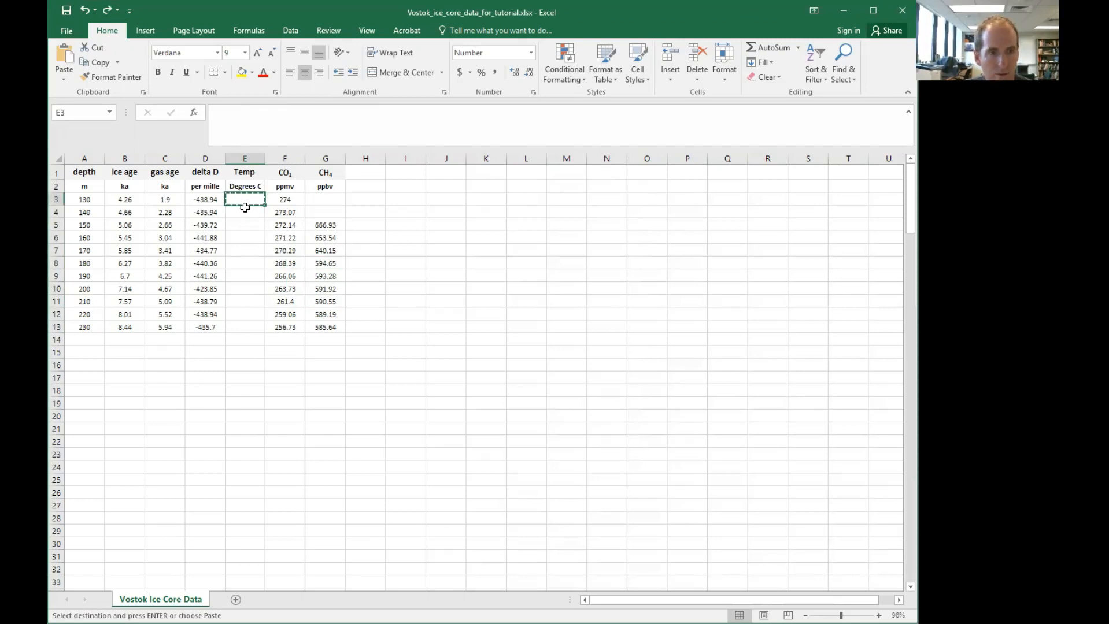
key(ctrl+y)
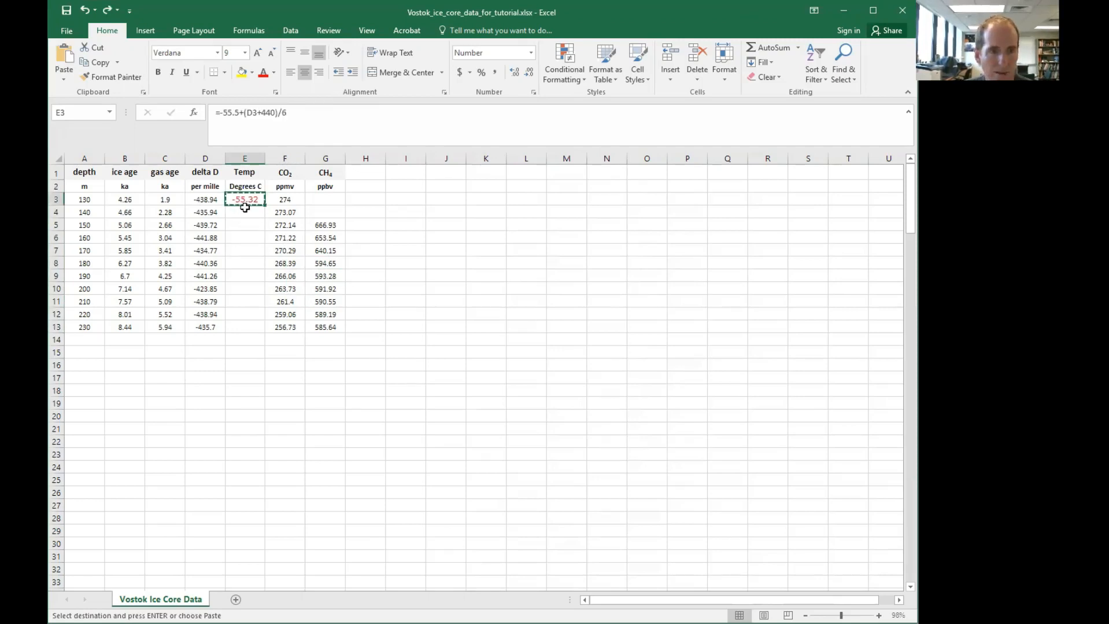
click(247, 236)
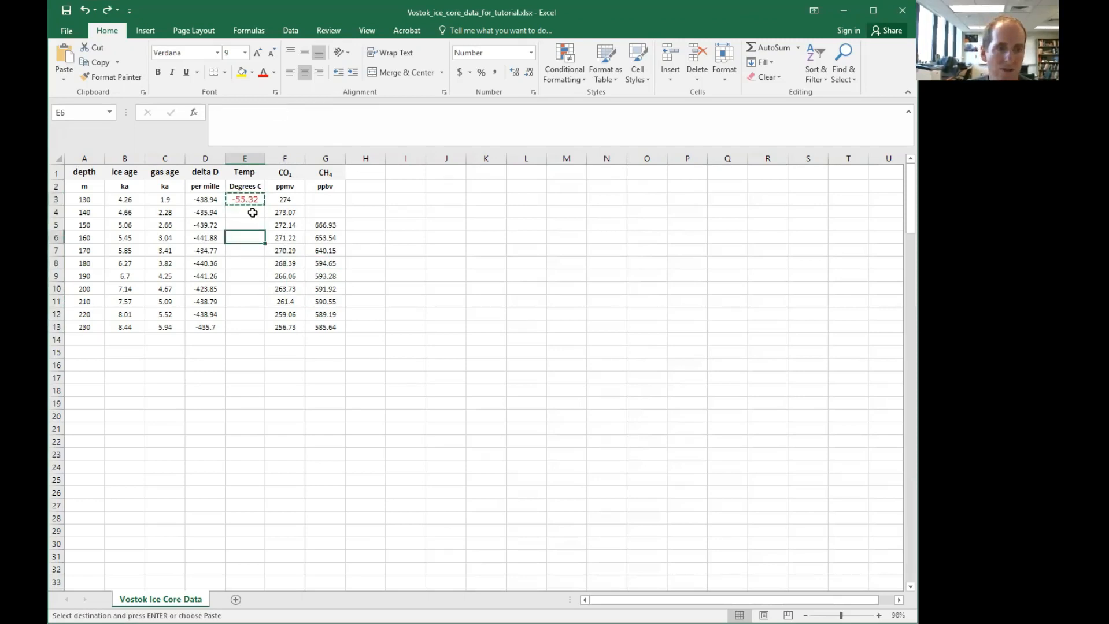
click(342, 213)
key(Escape)
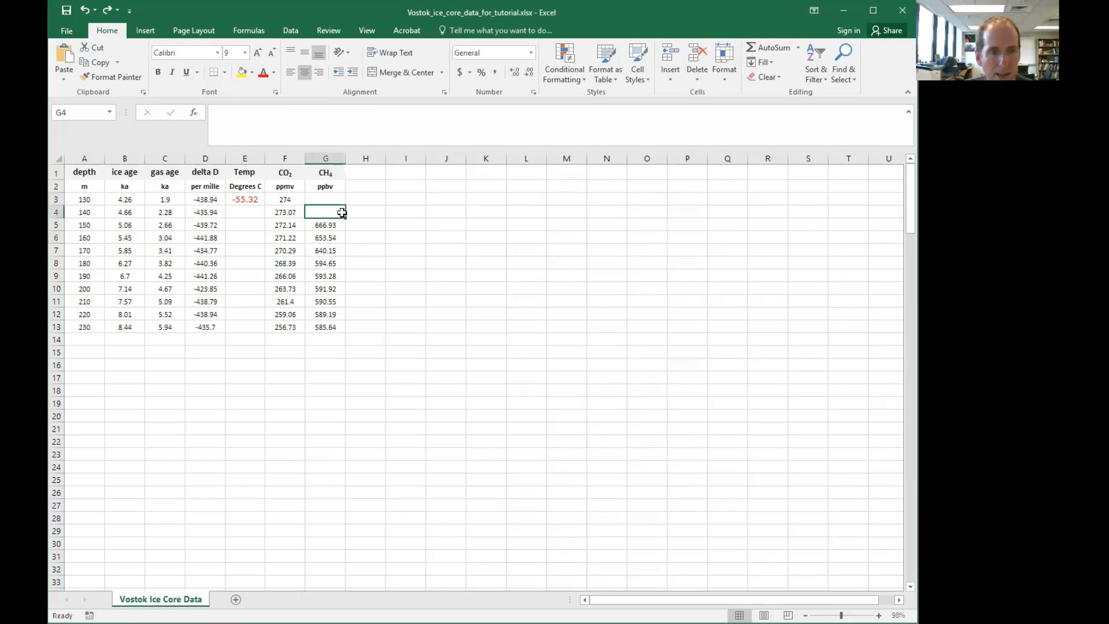
Fill the E3 temperature formula down through E13
click(250, 200)
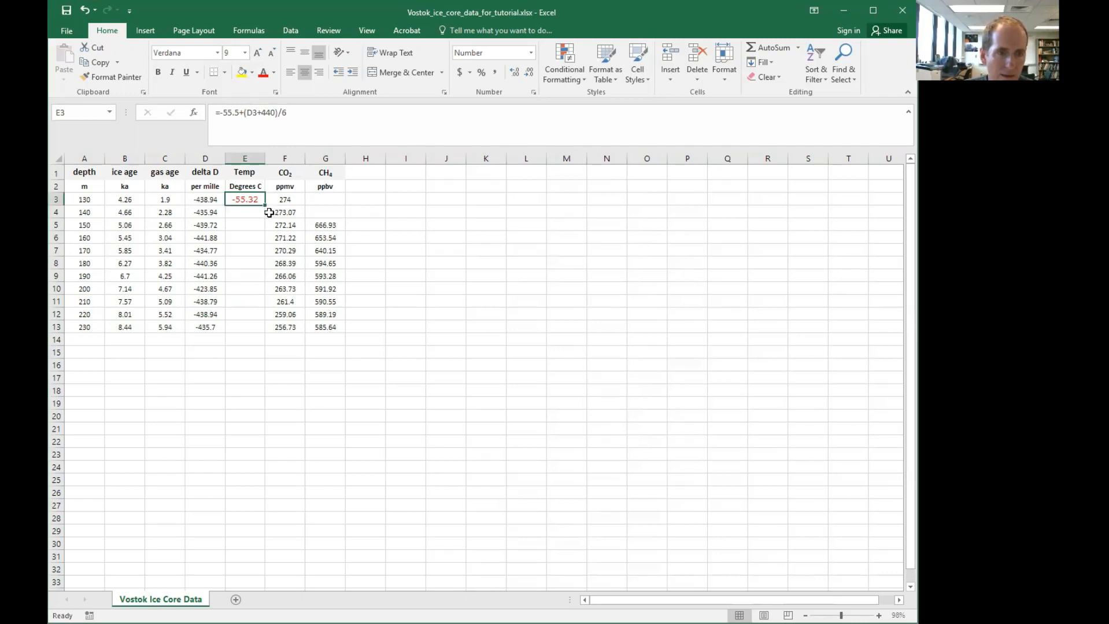
drag(265, 204, 261, 330)
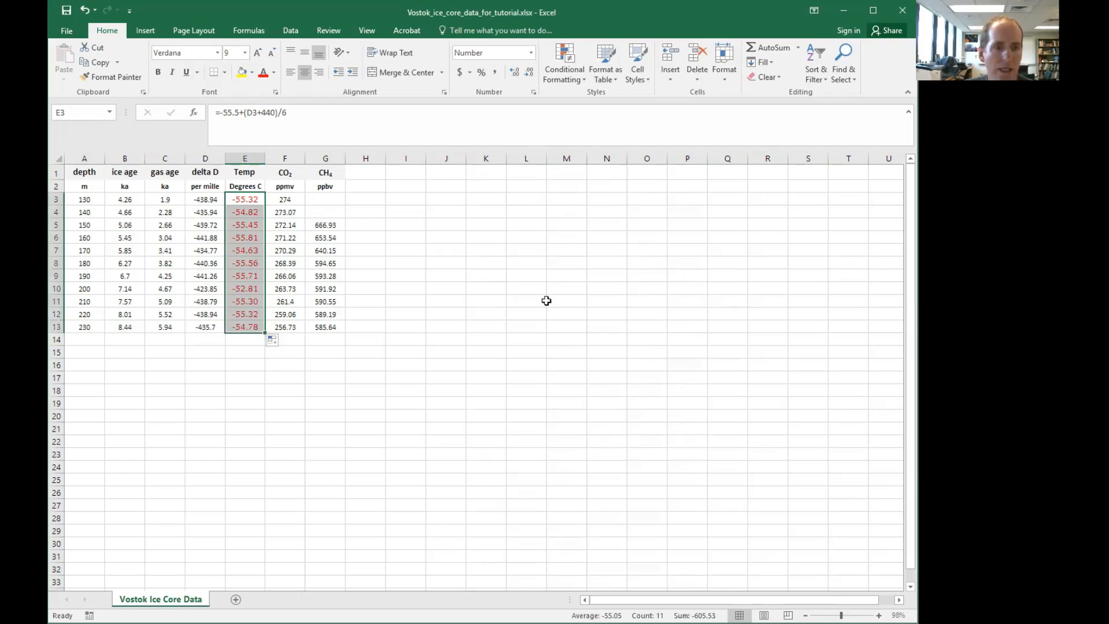
click(321, 389)
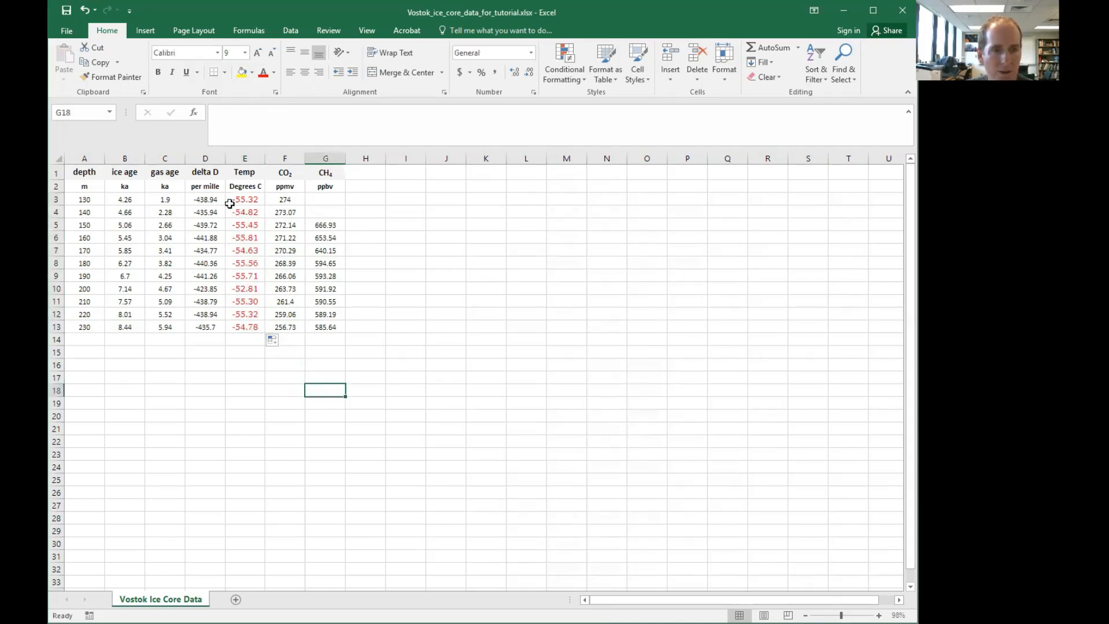
click(236, 380)
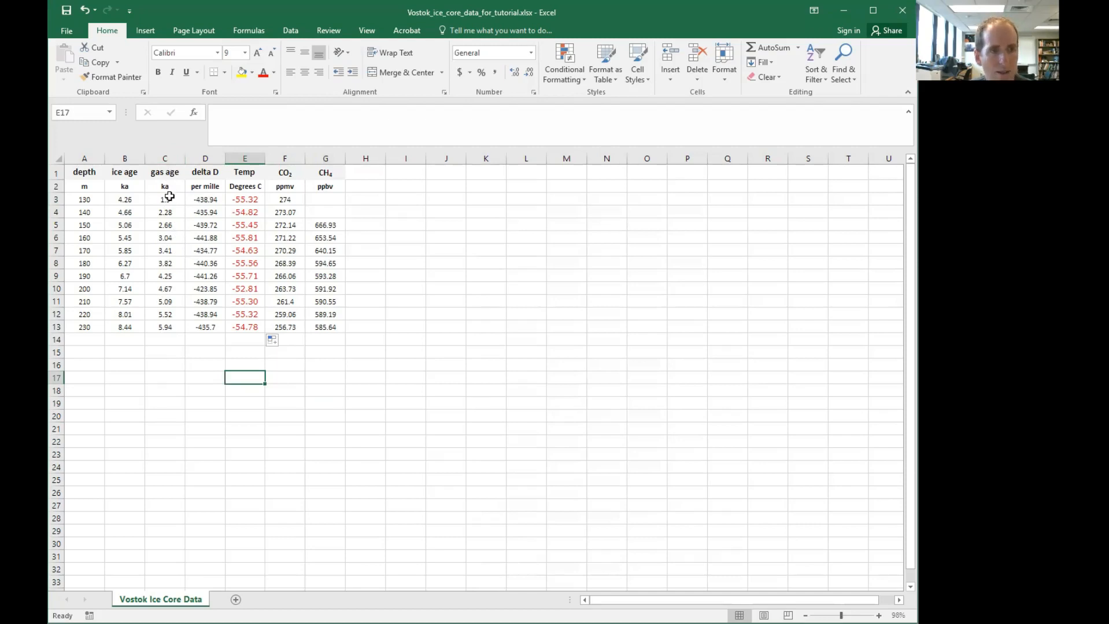
Insert a scatter chart of CO2 (column F) against gas age (column C) and move it beside the data
drag(169, 198, 166, 353)
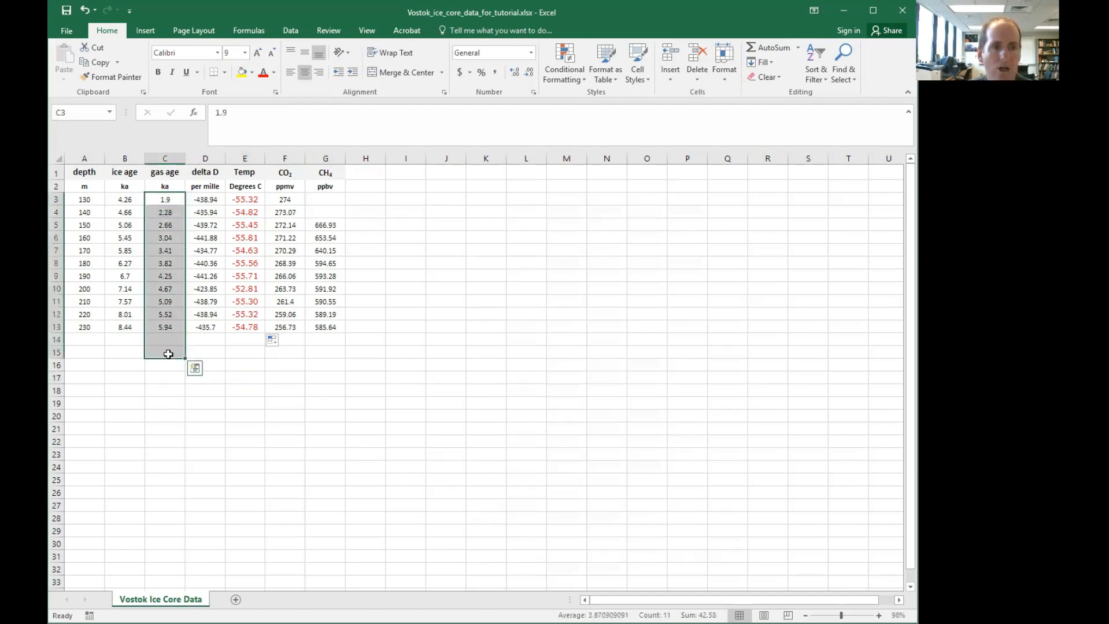
click(168, 318)
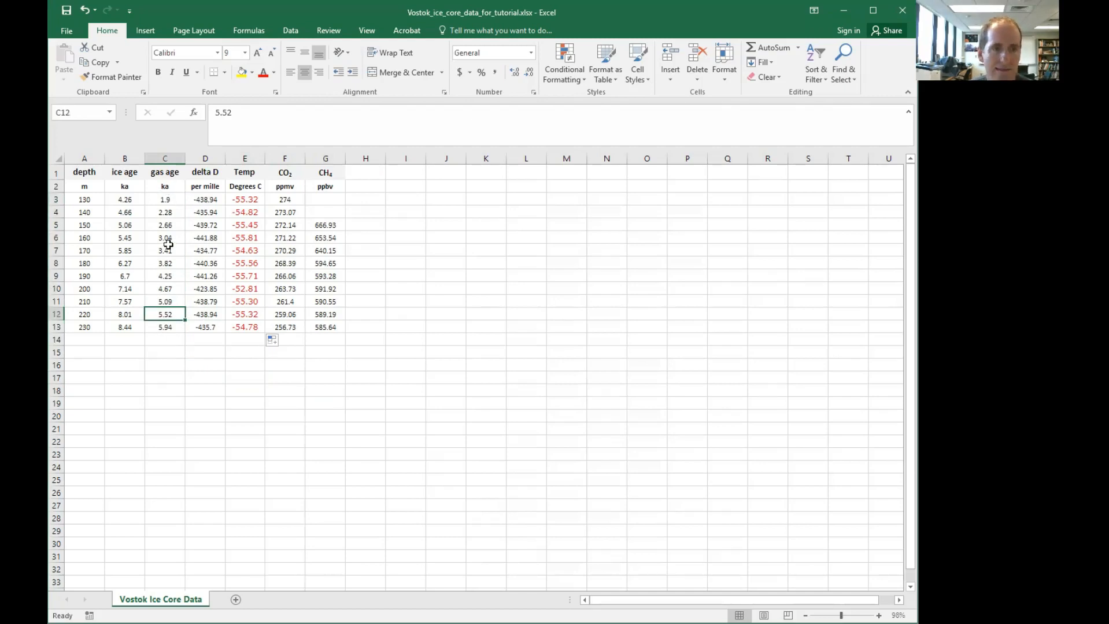
click(165, 155)
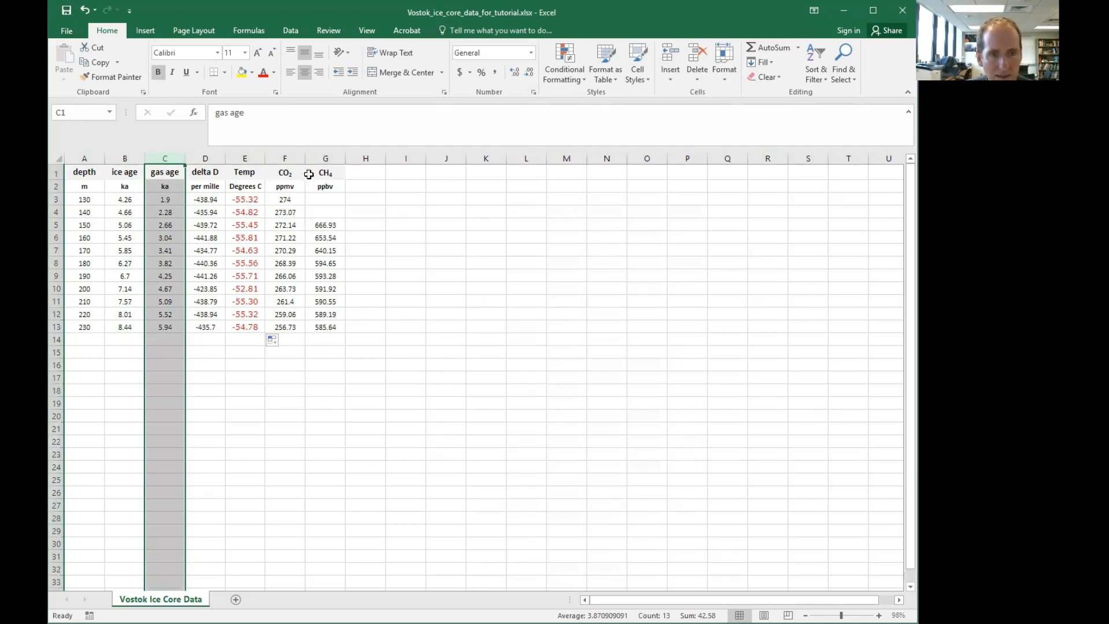
ctrl+click(282, 158)
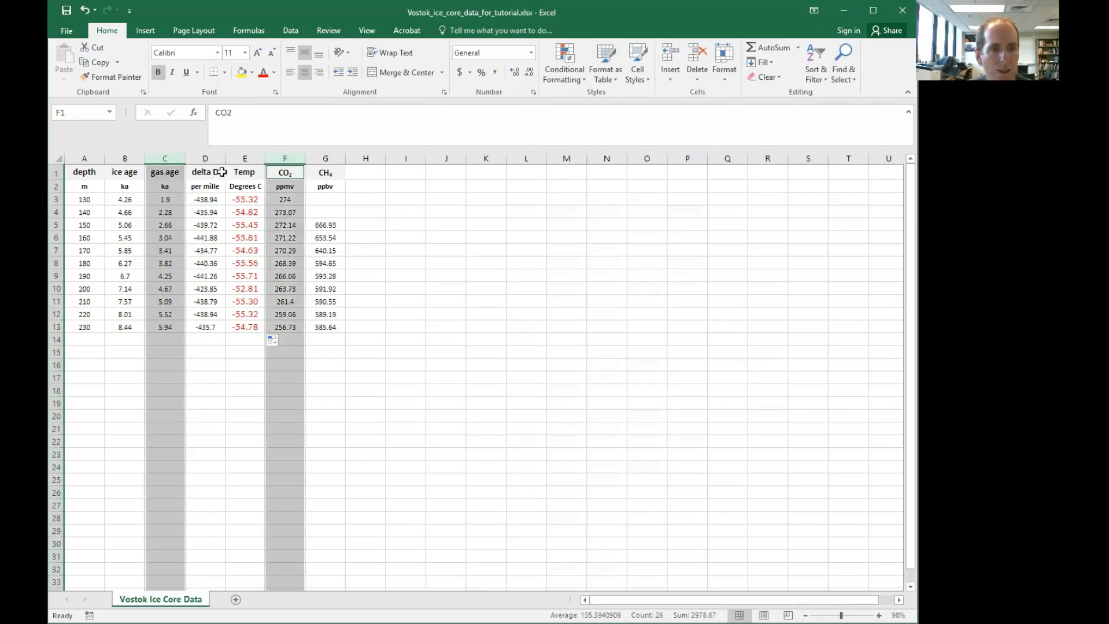
click(140, 34)
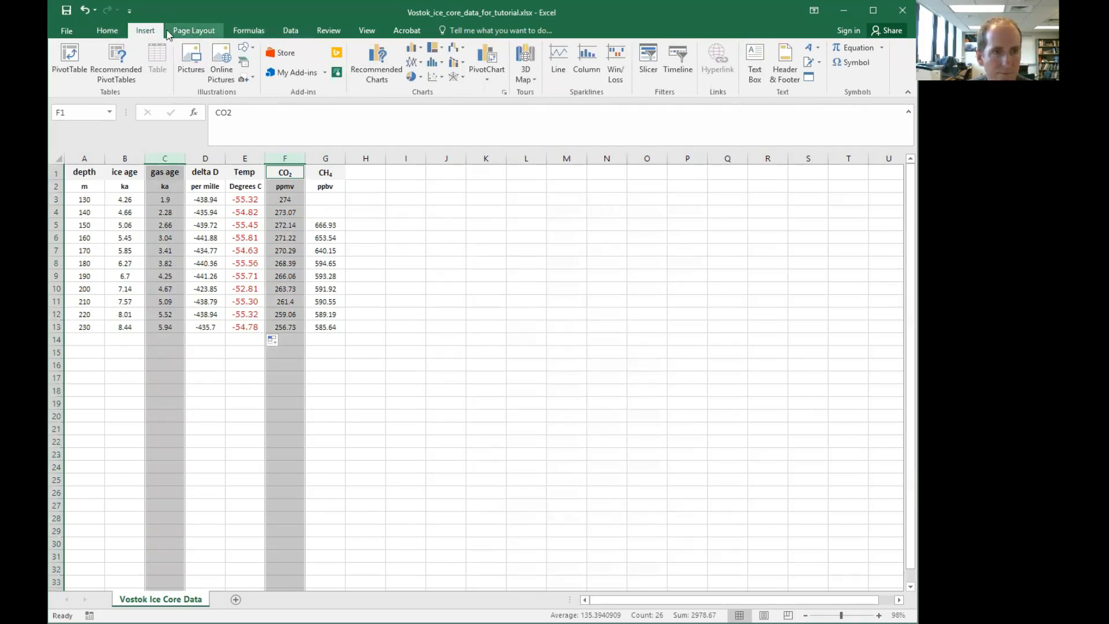
click(443, 77)
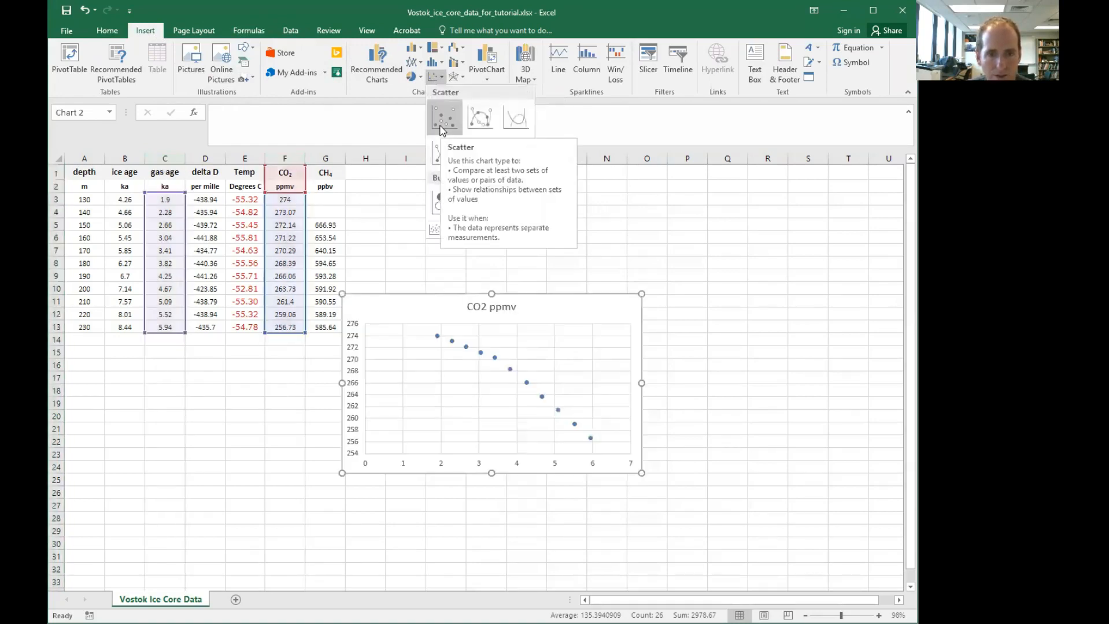
click(442, 129)
drag(431, 293, 456, 186)
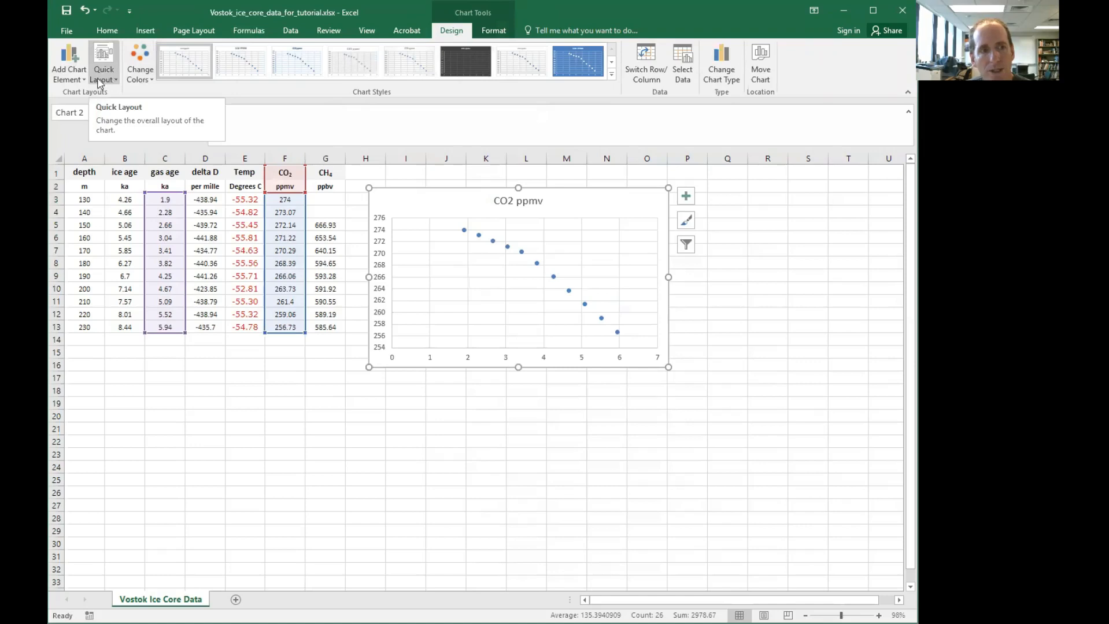
Add primary horizontal and vertical axis titles to the chart
click(75, 85)
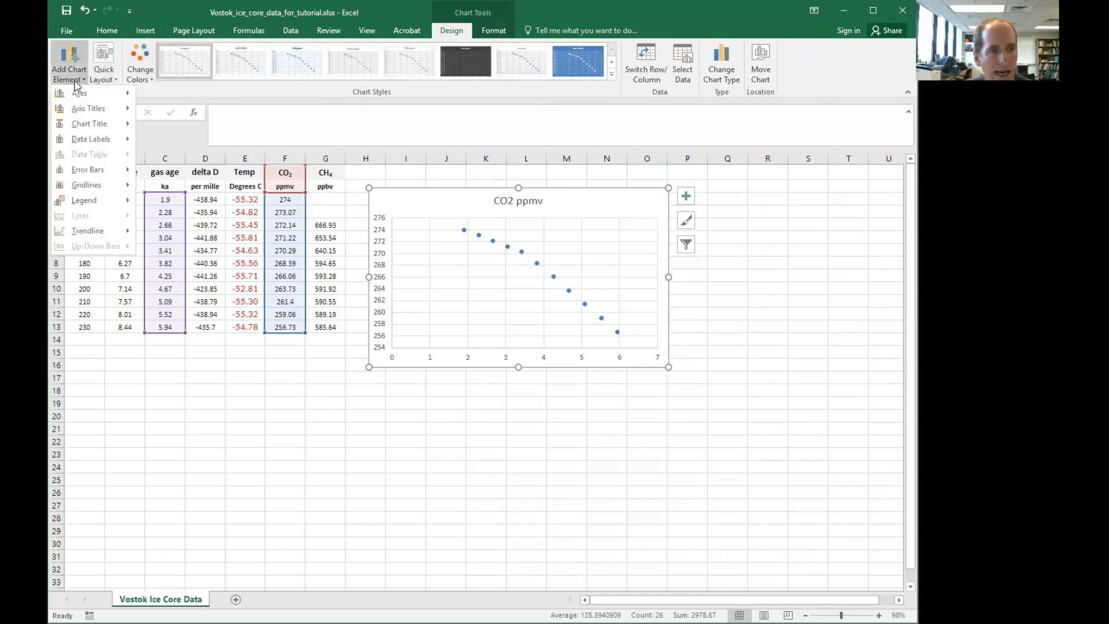
click(117, 80)
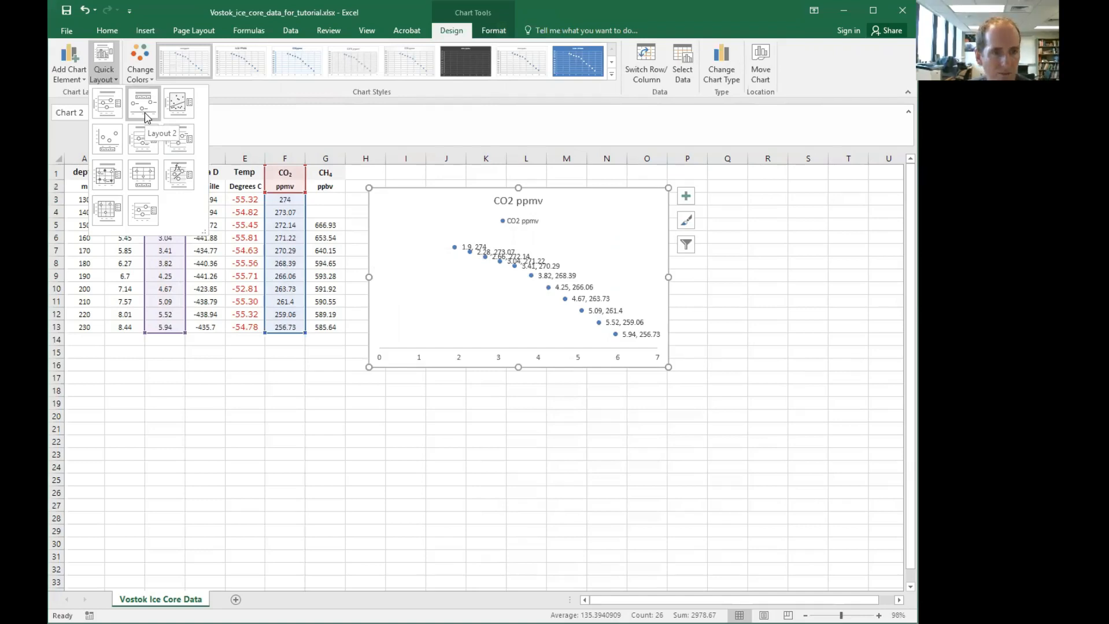
click(68, 75)
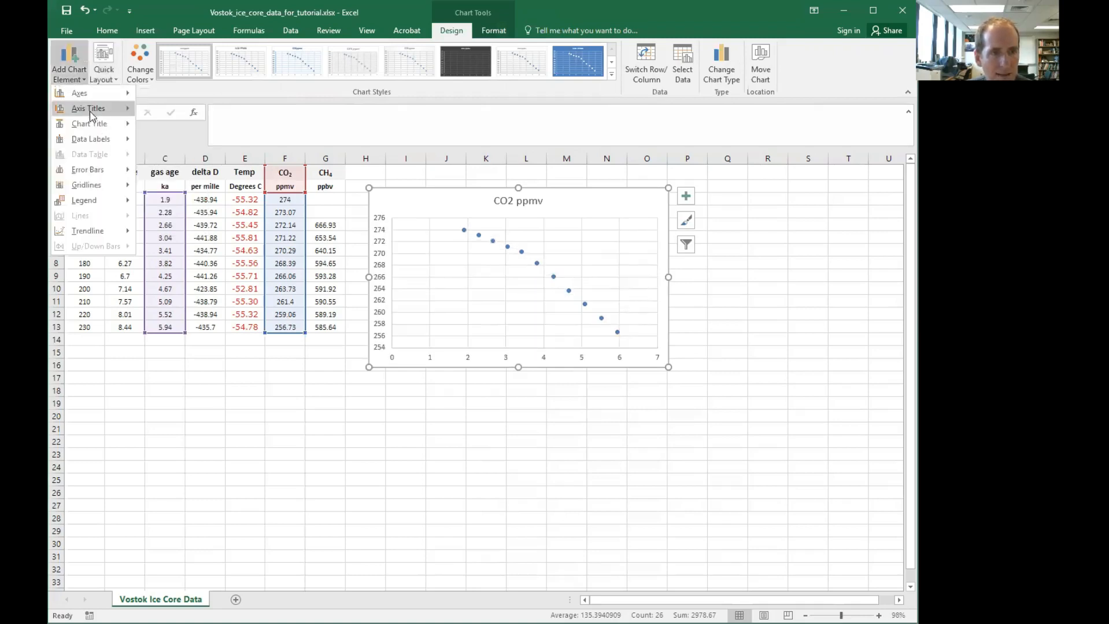
mouse_move(90, 115)
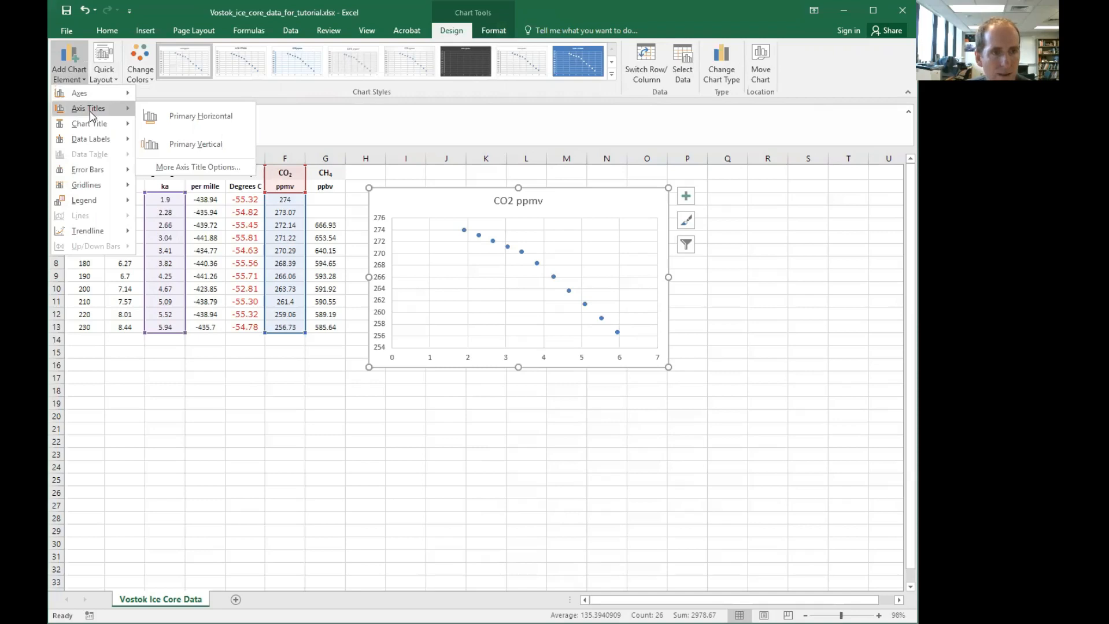
click(189, 119)
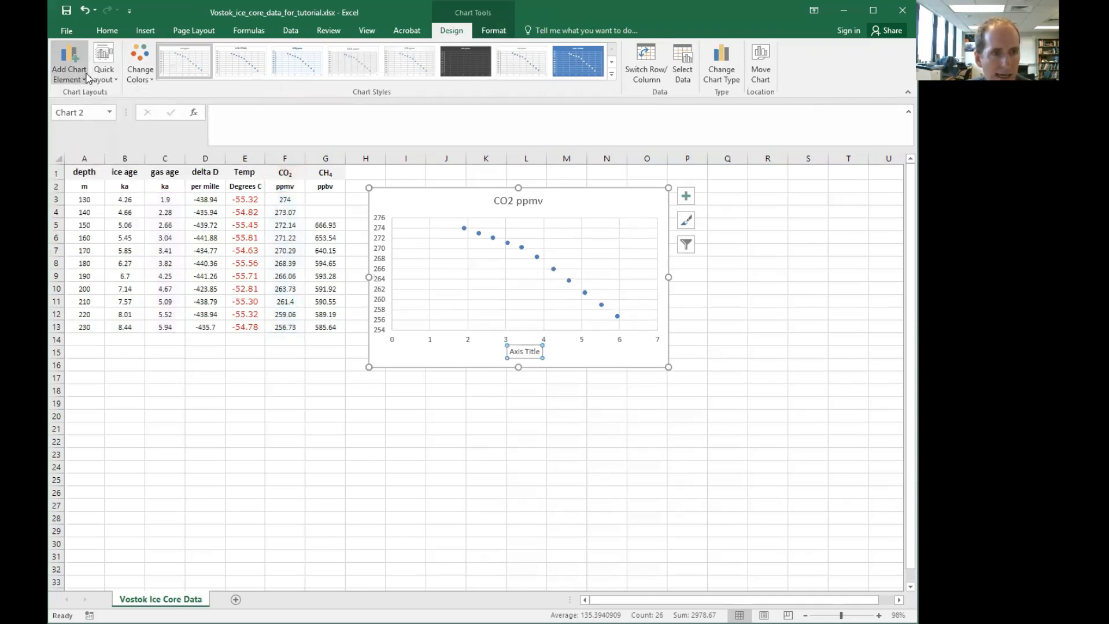
click(81, 77)
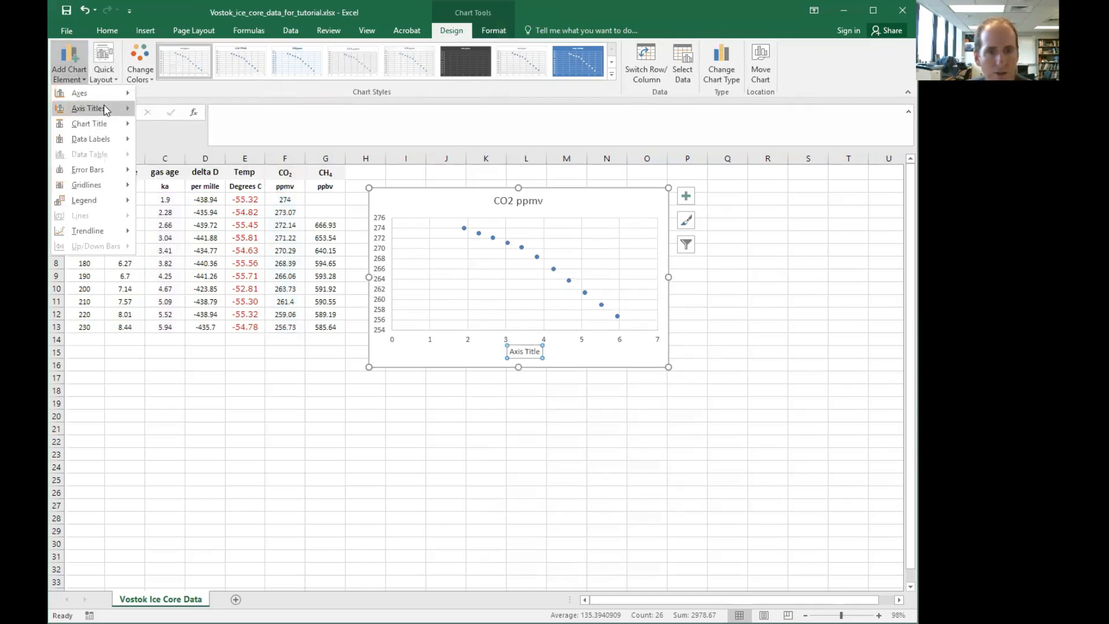
mouse_move(106, 110)
click(181, 145)
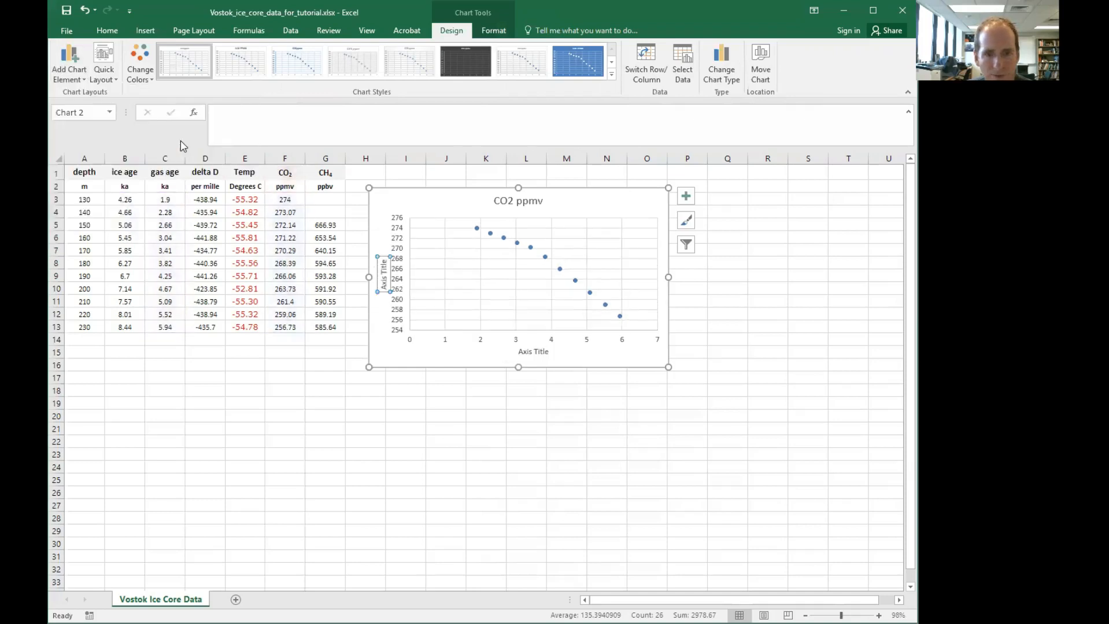
Rename the vertical axis title as CO2 (ppmv)
click(522, 201)
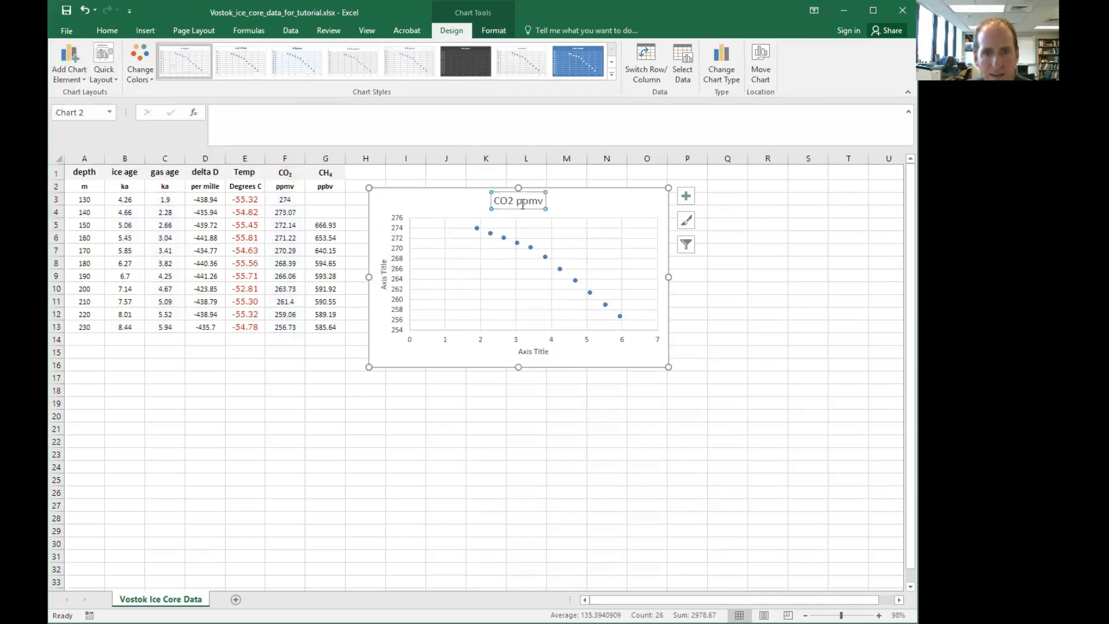
click(384, 274)
triple_click(384, 274)
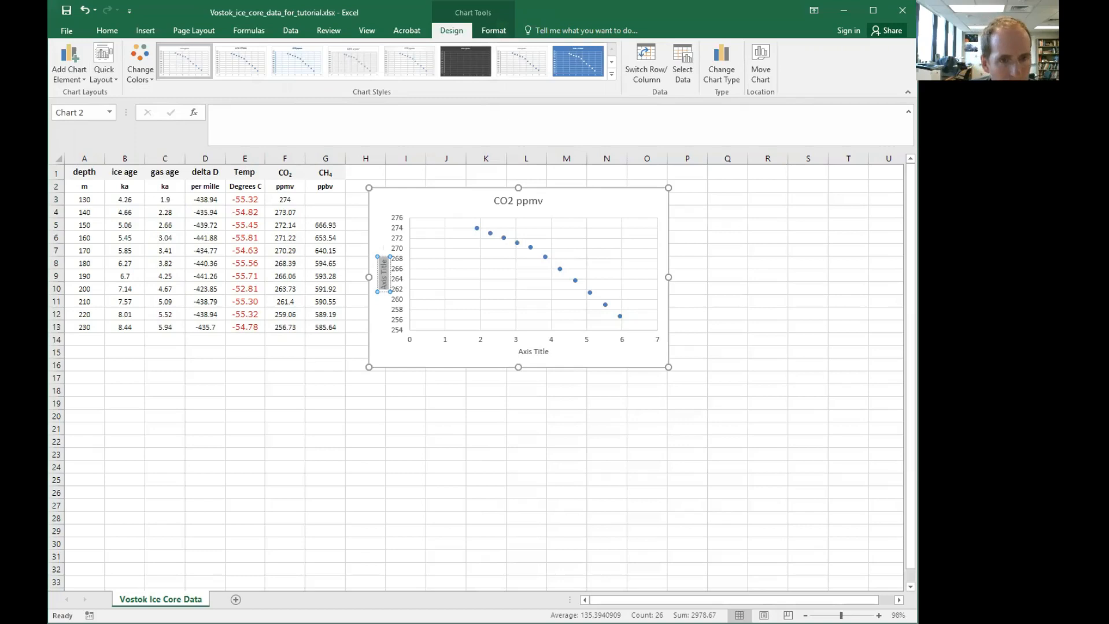
key(BackSpace)
key(BackSpace)
key(BackSpace)
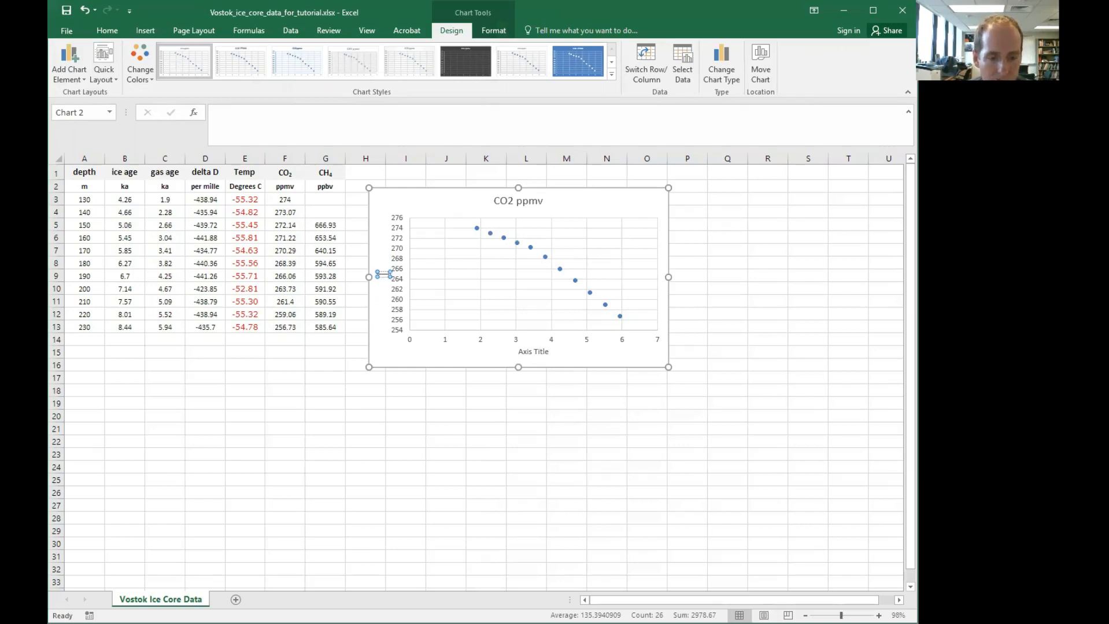
text(CO2)
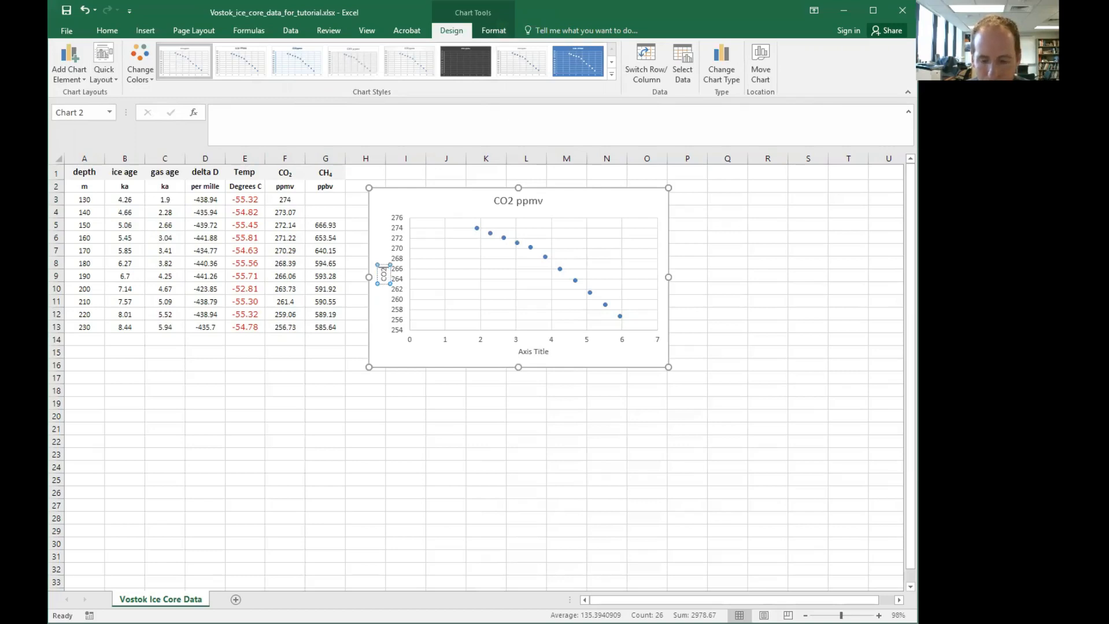
text( (ppmv))
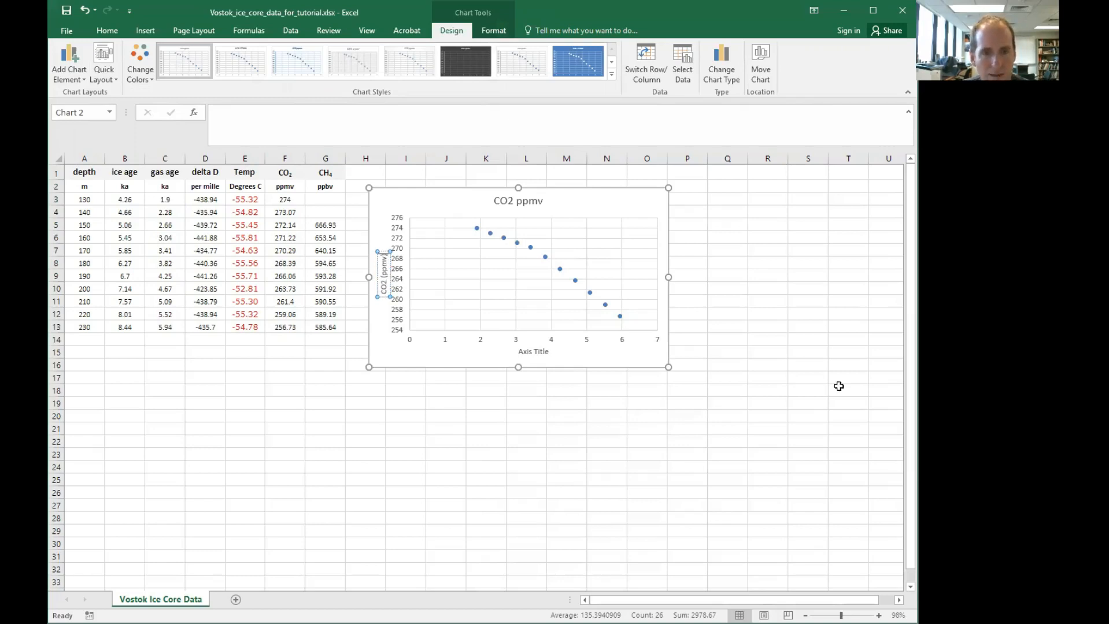
Rename the horizontal axis title as gas age (ka)
click(531, 351)
click(529, 352)
triple_click(529, 352)
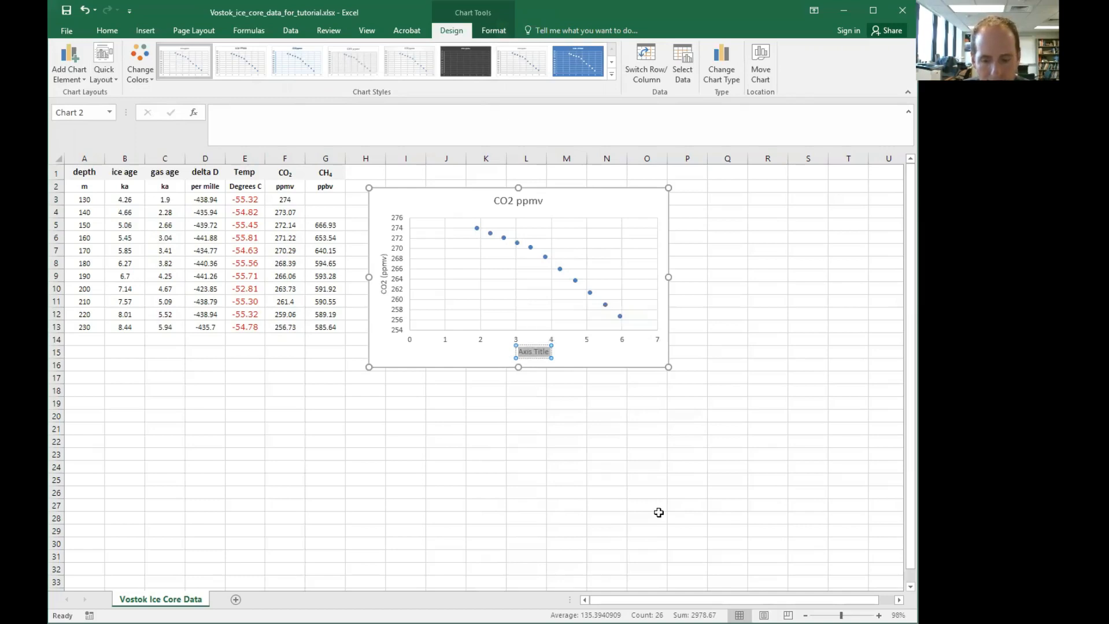
text(gas a)
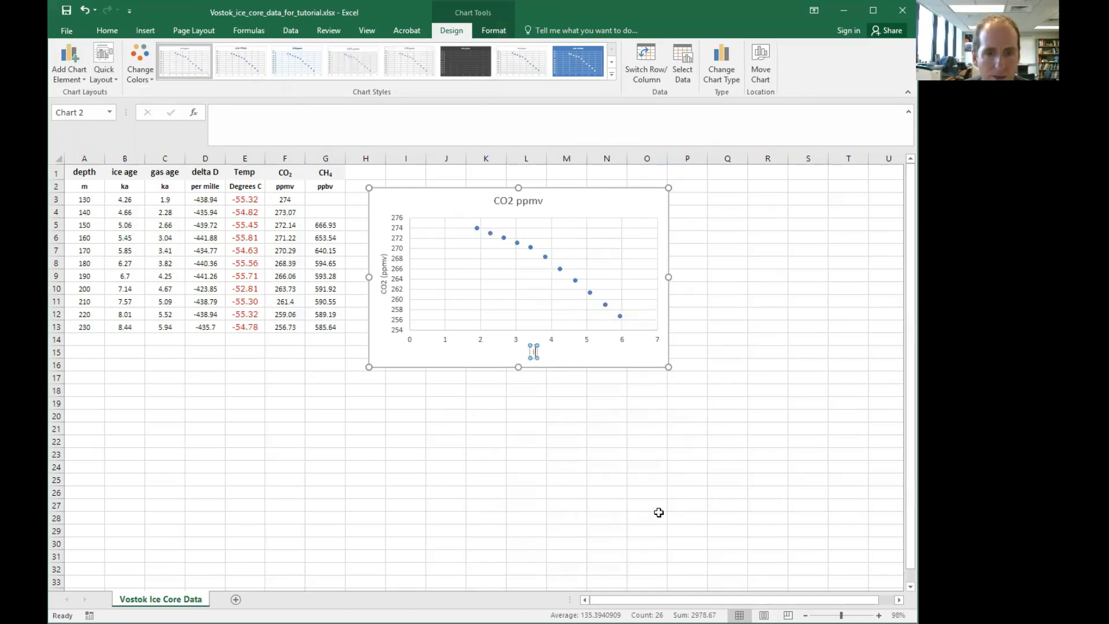
text(ge ()
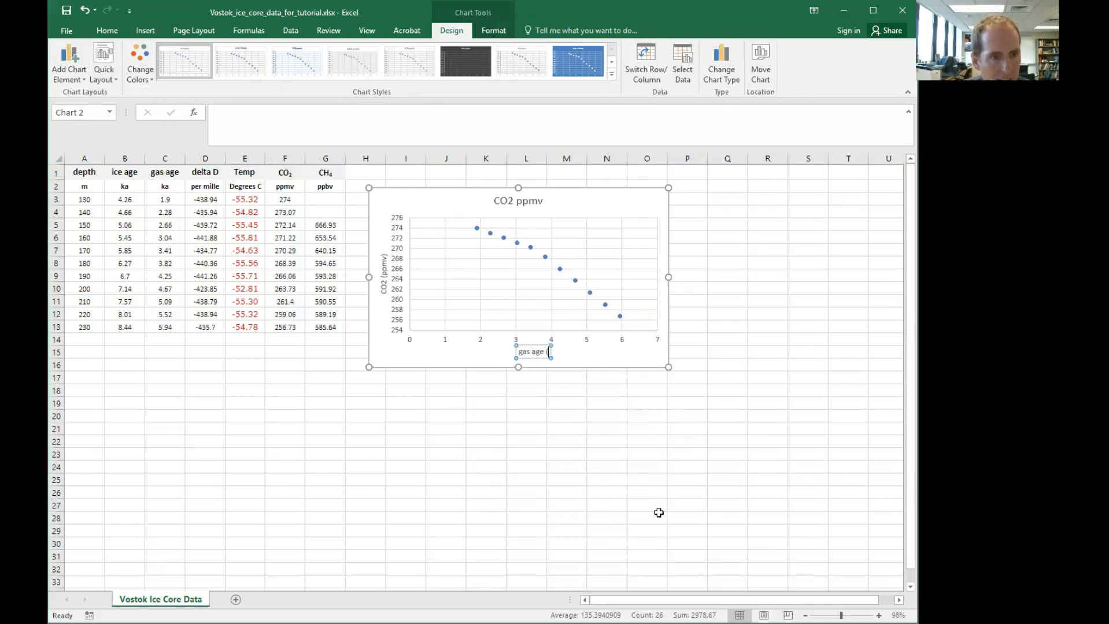
text(ka)
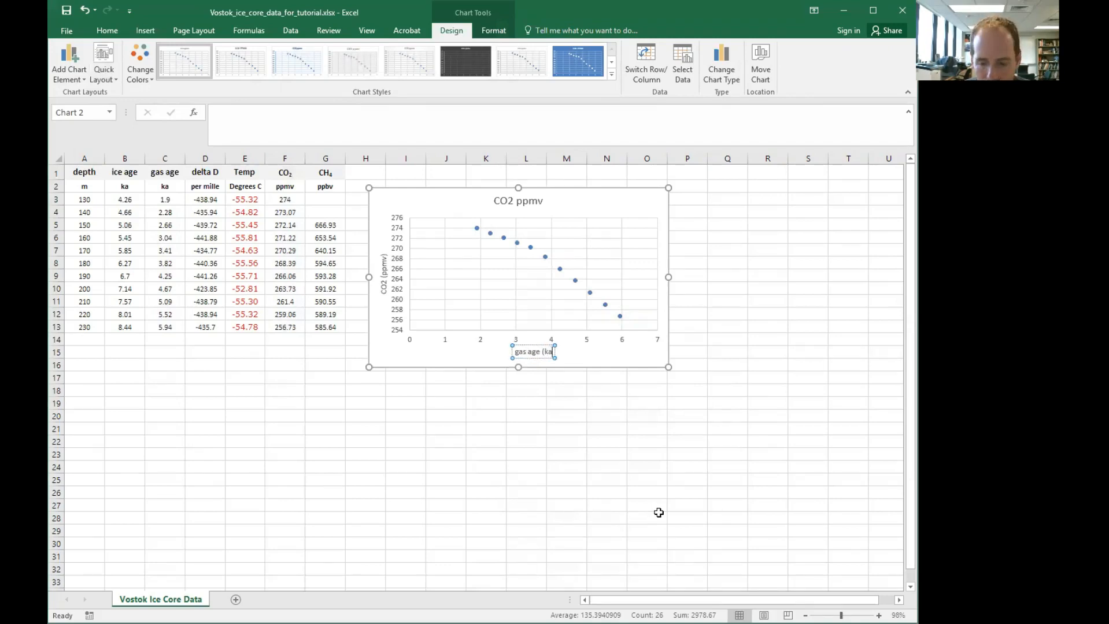
text())
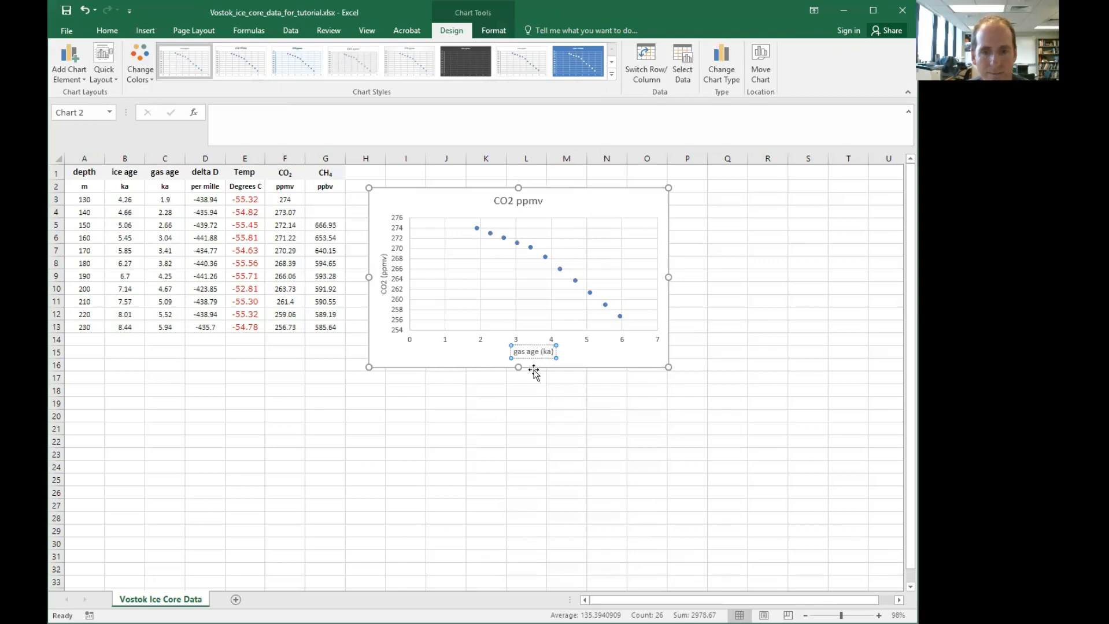
click(487, 369)
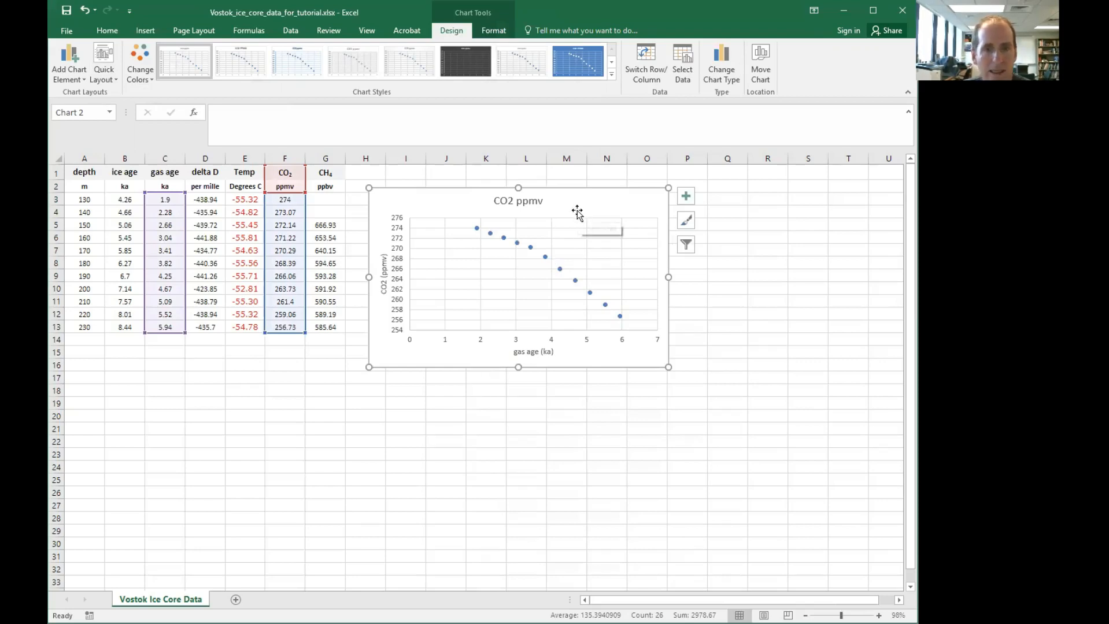
Draw a straight line shape on the chart from the first to the last CO2 data point
mouse_move(546, 260)
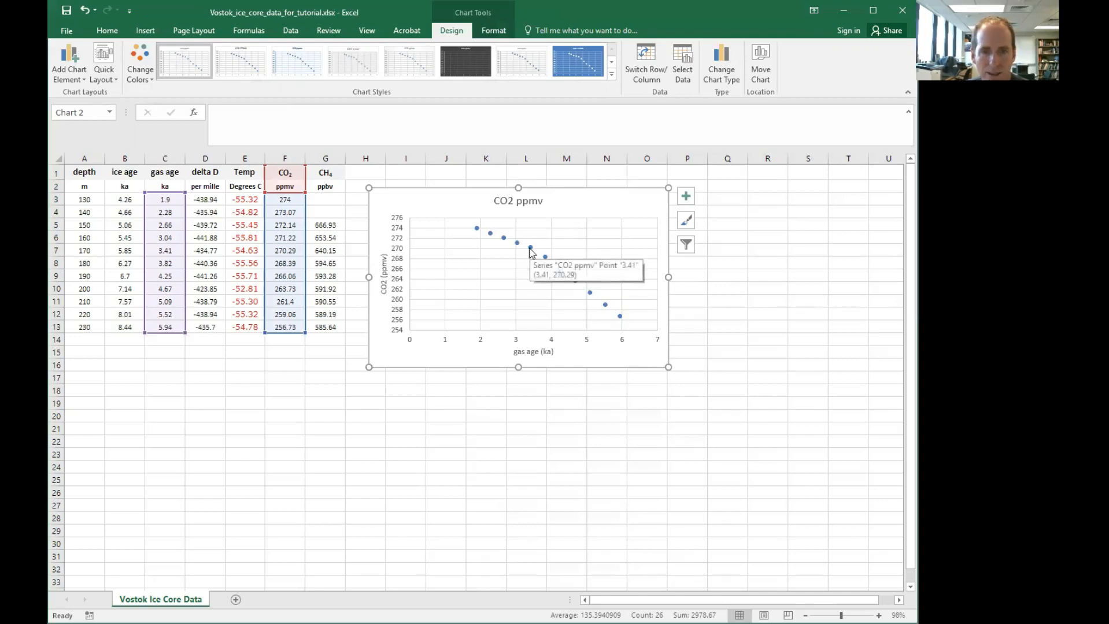
mouse_move(619, 318)
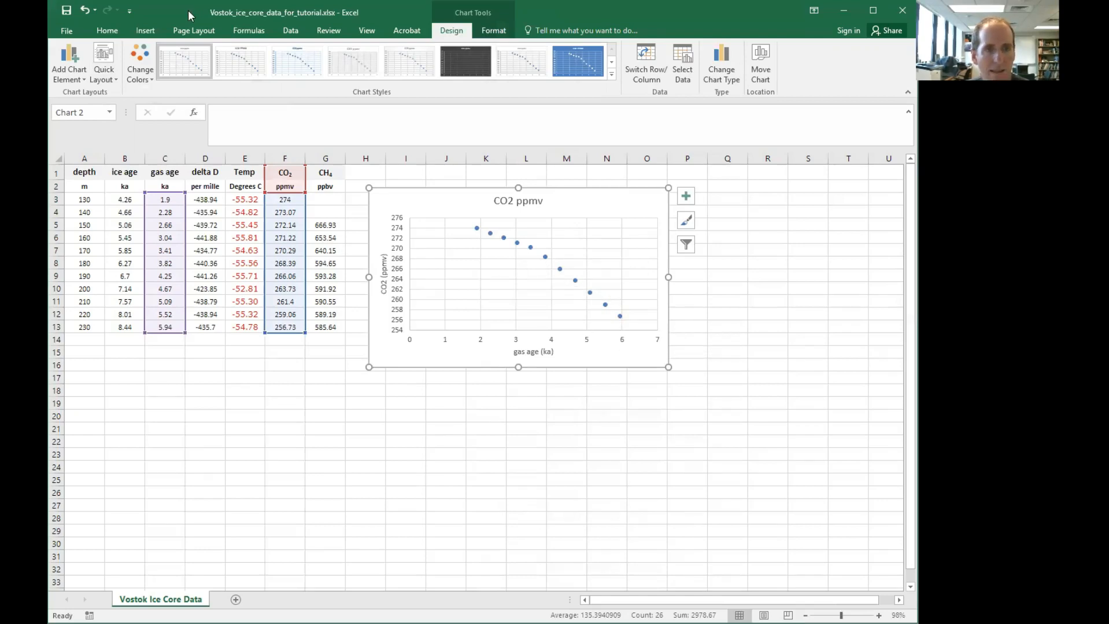
click(146, 31)
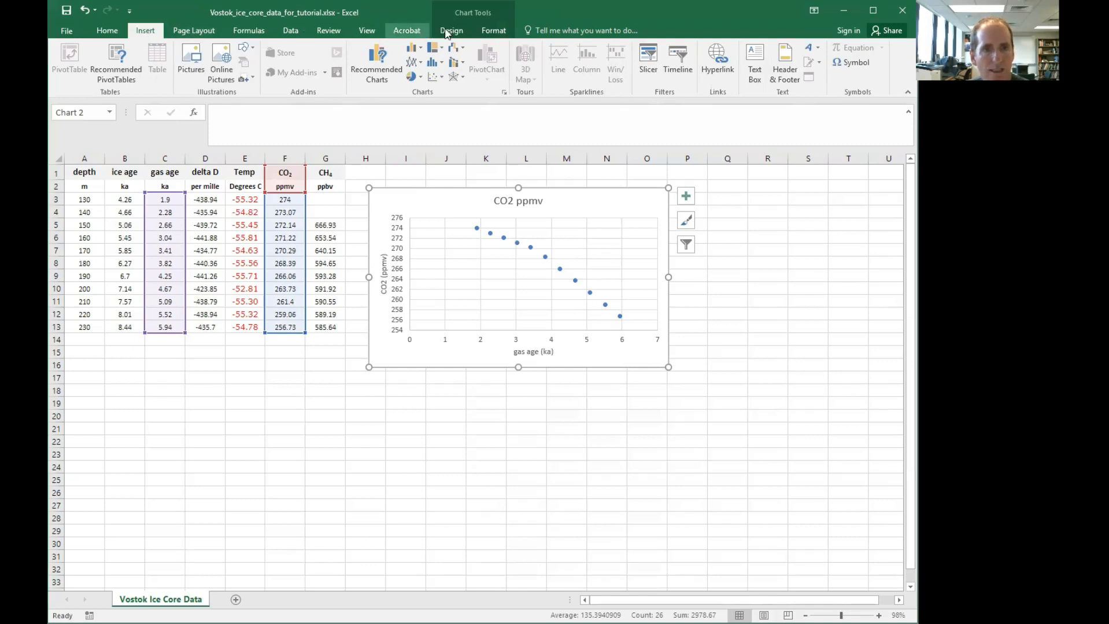
click(255, 51)
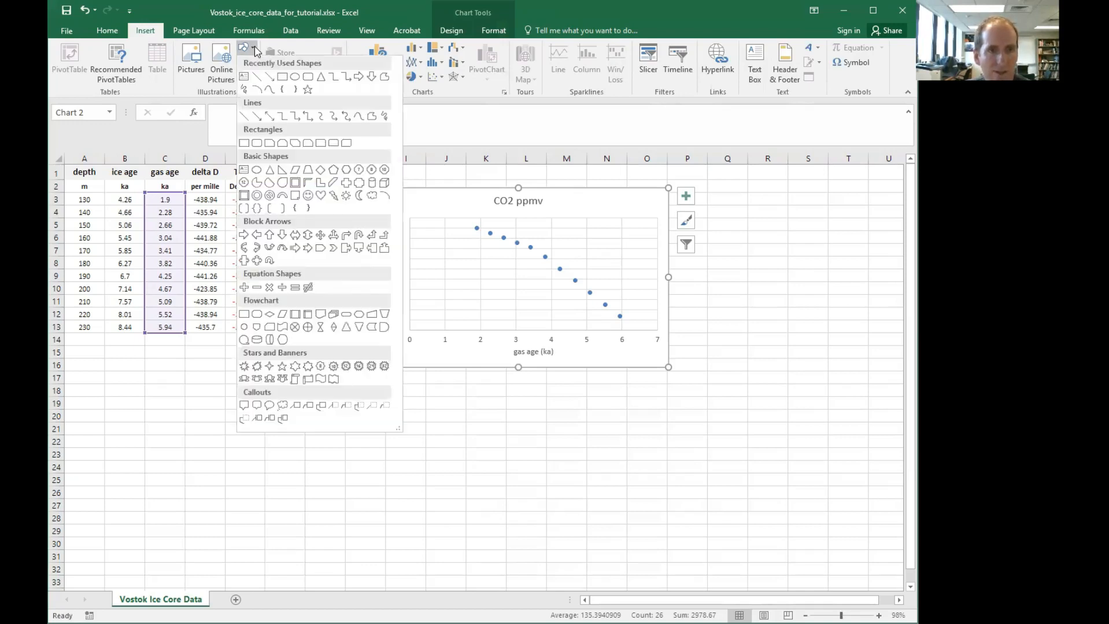
click(270, 78)
drag(476, 224, 620, 316)
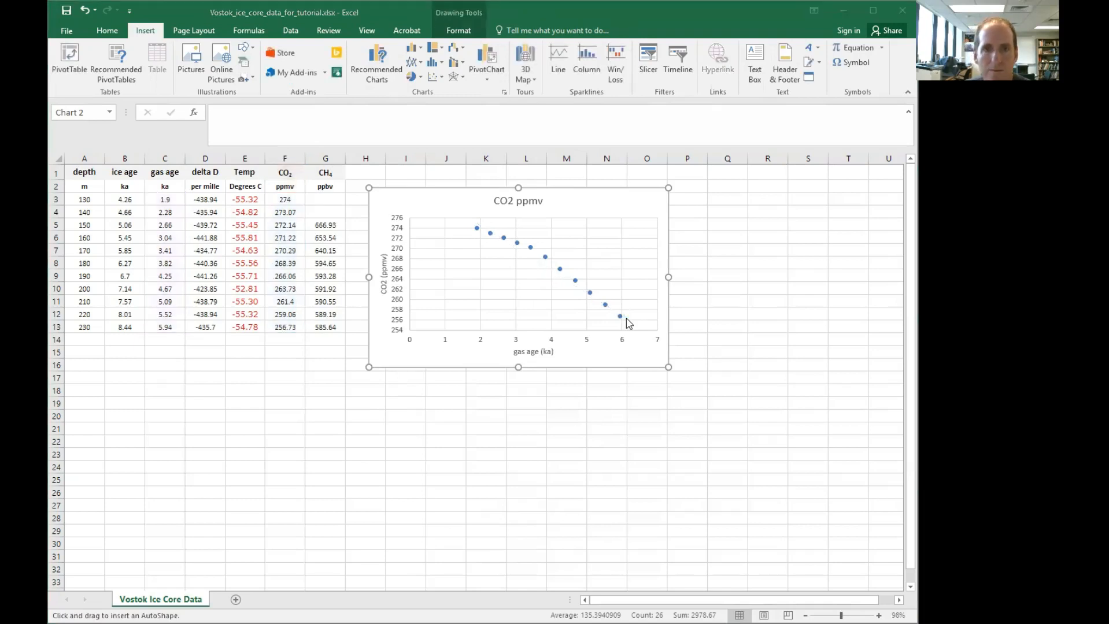
drag(477, 227, 620, 315)
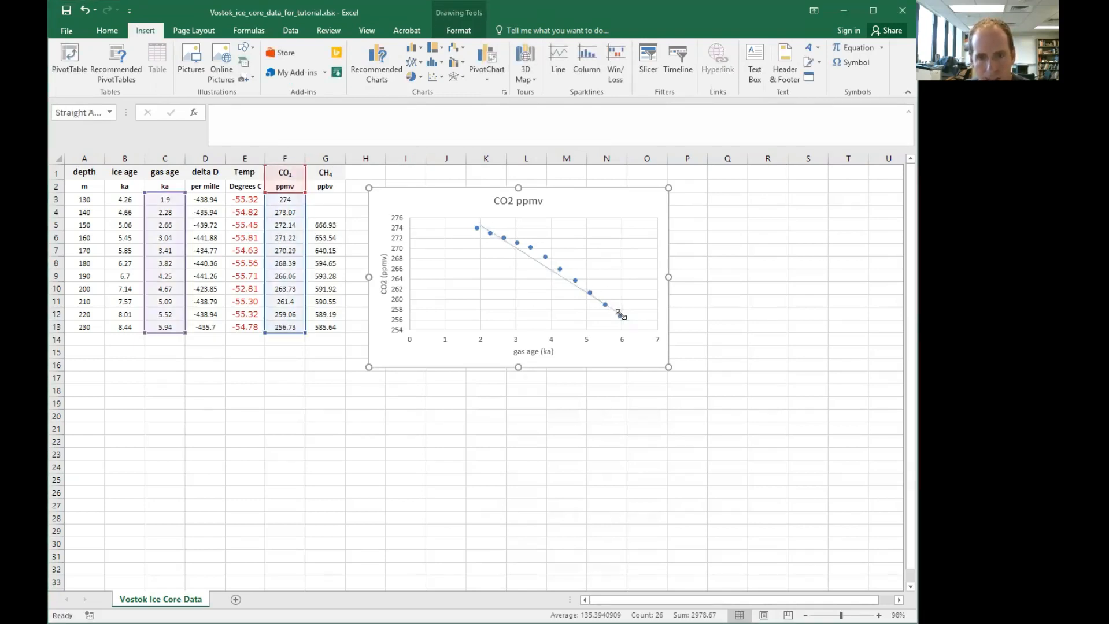
Copy the whole chart
click(656, 197)
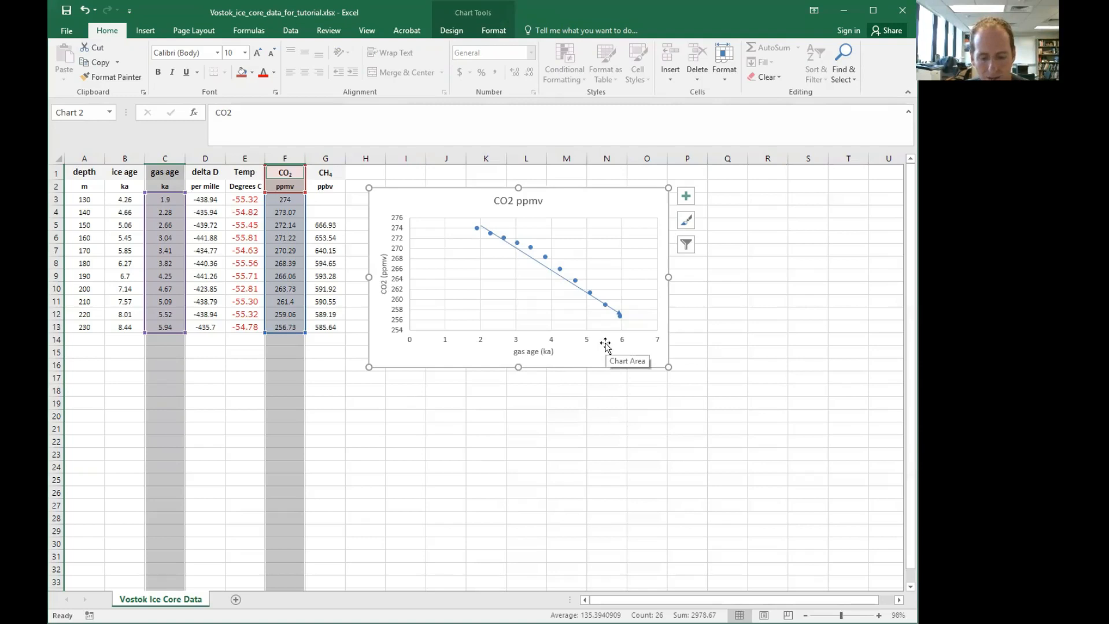
key(ctrl+c)
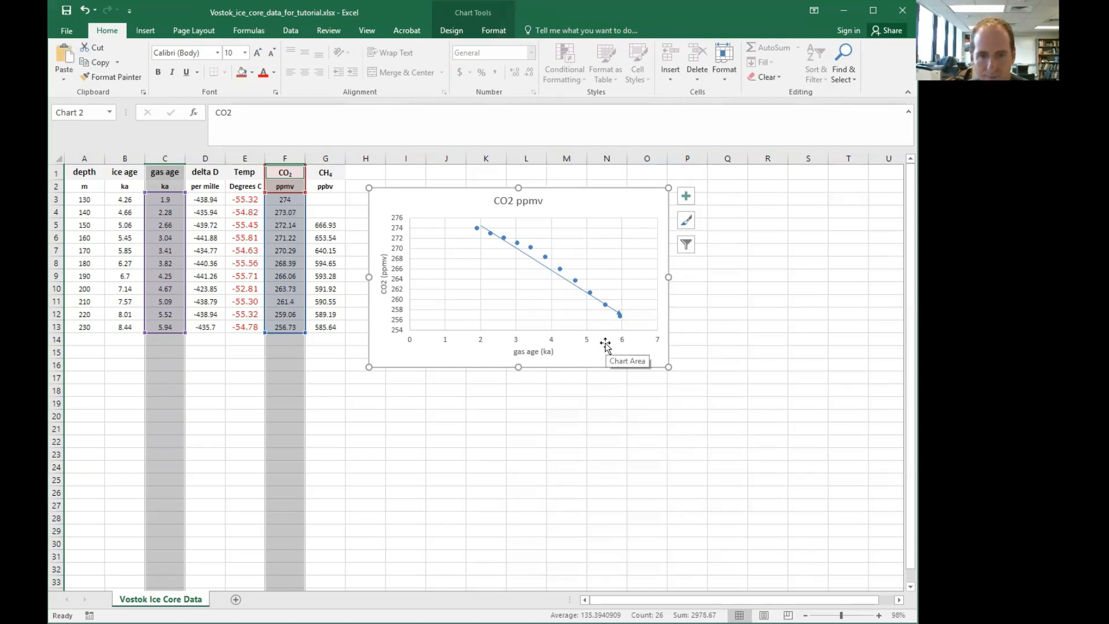